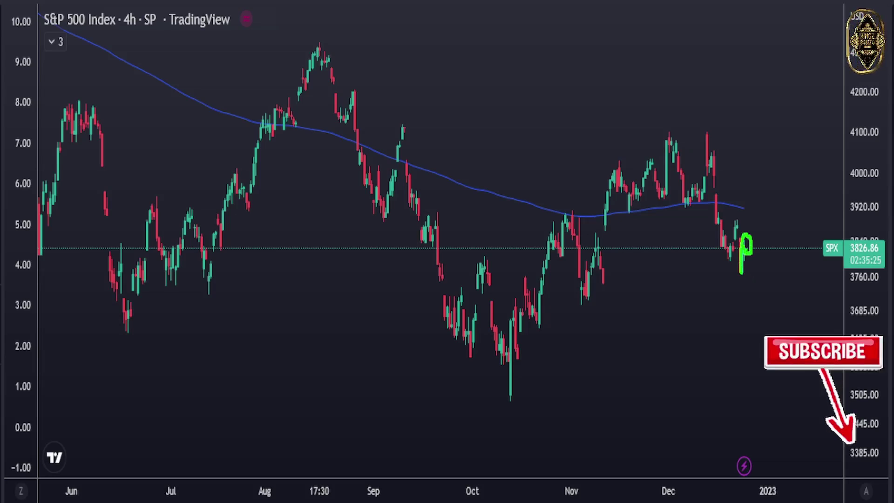
Sketch a drop toward 3700 and an arrow up to the latest candles, then erase them
drag(744, 248, 758, 303)
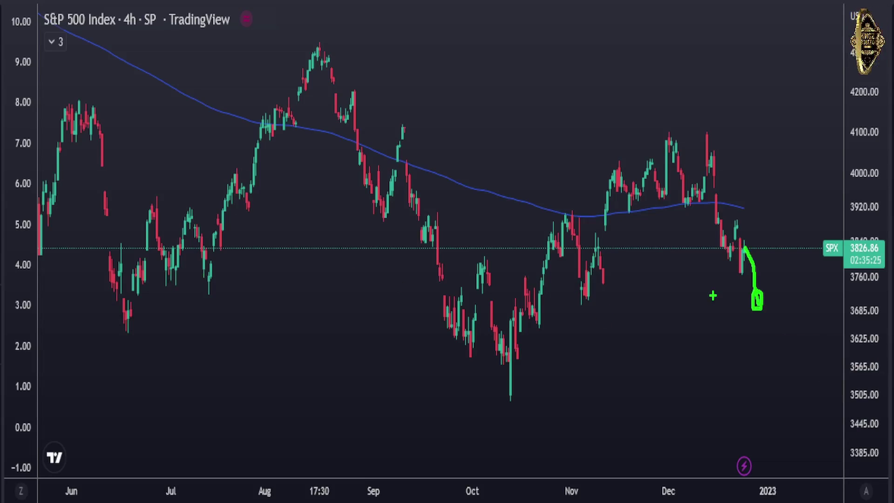
mouse_move(700, 313)
mouse_down()
mouse_move(726, 254)
mouse_move(737, 251)
mouse_move(721, 259)
mouse_up()
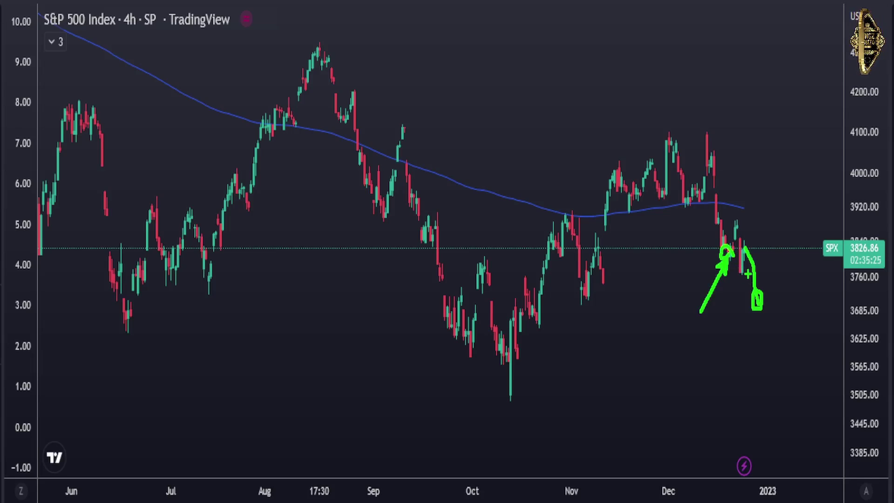
key(Escape)
Draw upper and lower wedge trendlines with an upward breakout stroke, then erase all strokes
drag(718, 214, 770, 233)
drag(715, 238, 758, 292)
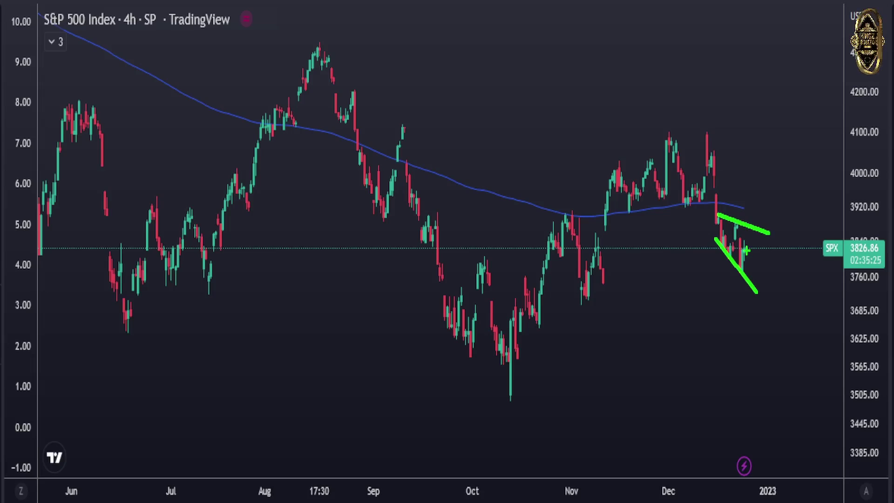
drag(747, 251, 761, 209)
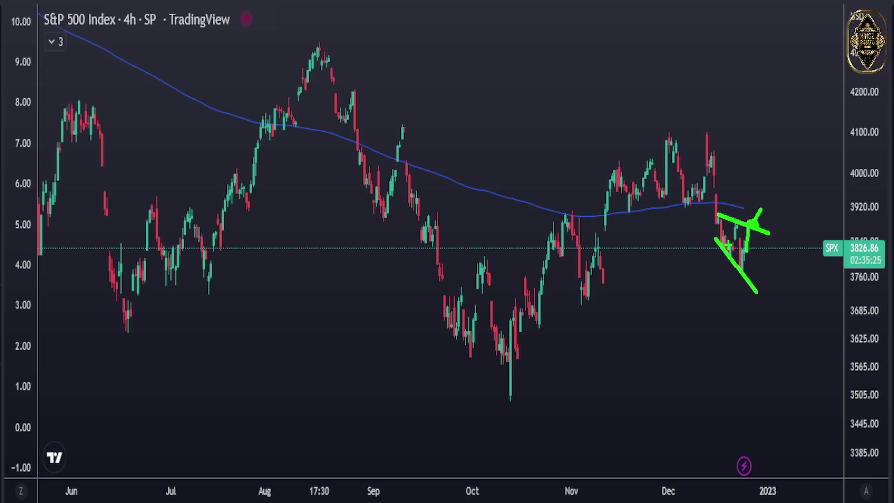
key(e)
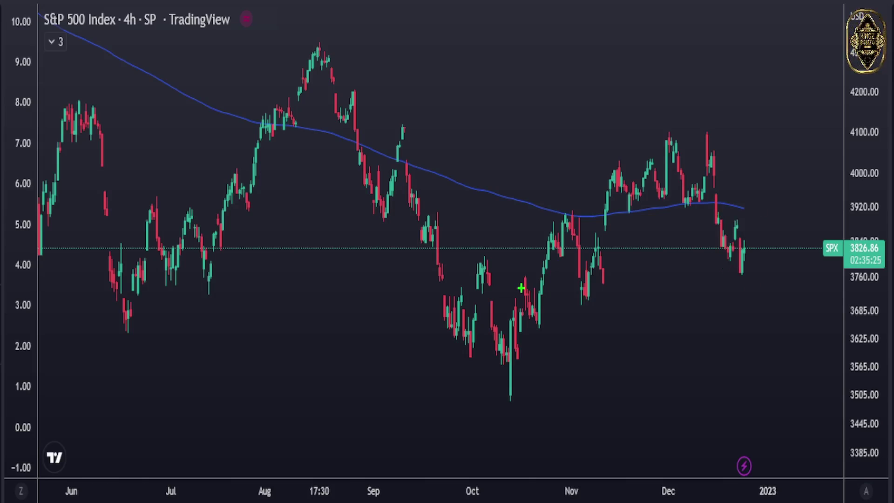
Redraw the wedge across the December candles with a breakout to the top line, then clear everything
mouse_move(754, 268)
mouse_down()
mouse_move(756, 257)
mouse_move(714, 279)
mouse_move(757, 272)
mouse_up()
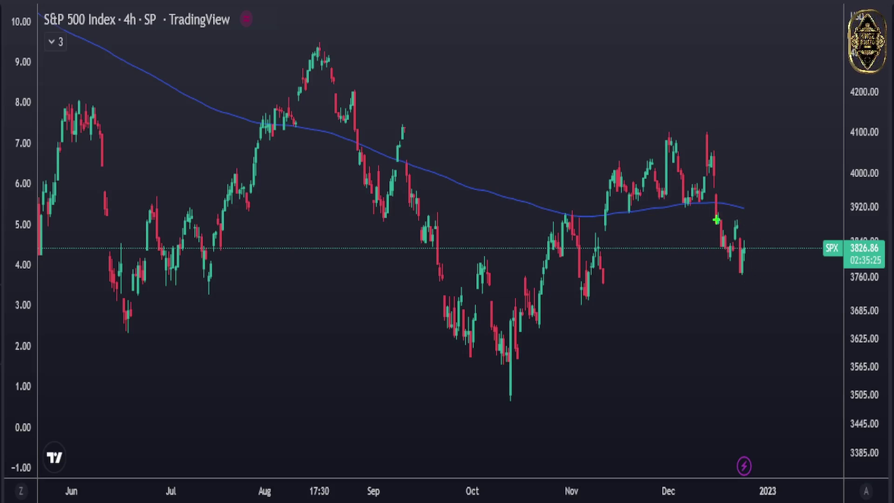
drag(717, 220, 784, 230)
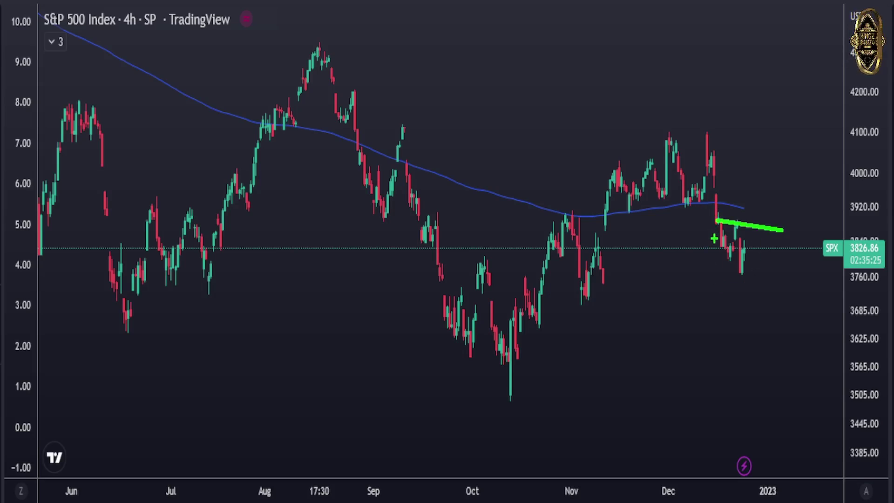
drag(727, 250, 769, 305)
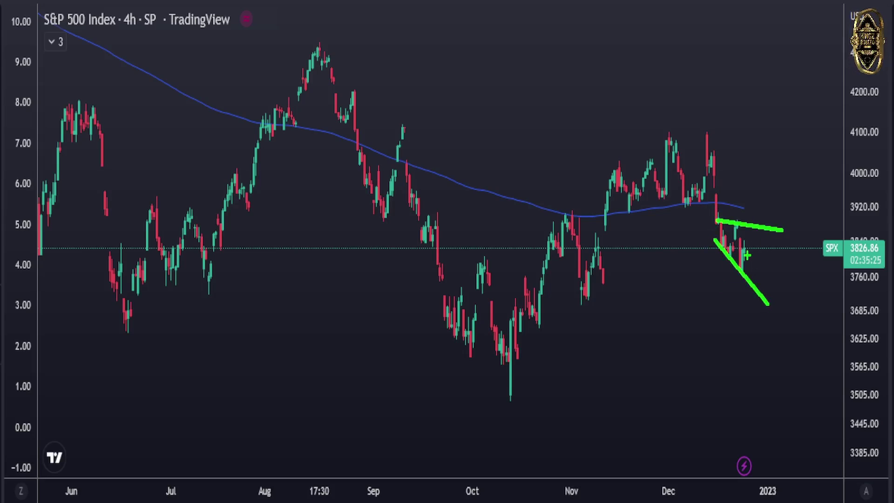
drag(747, 256, 759, 227)
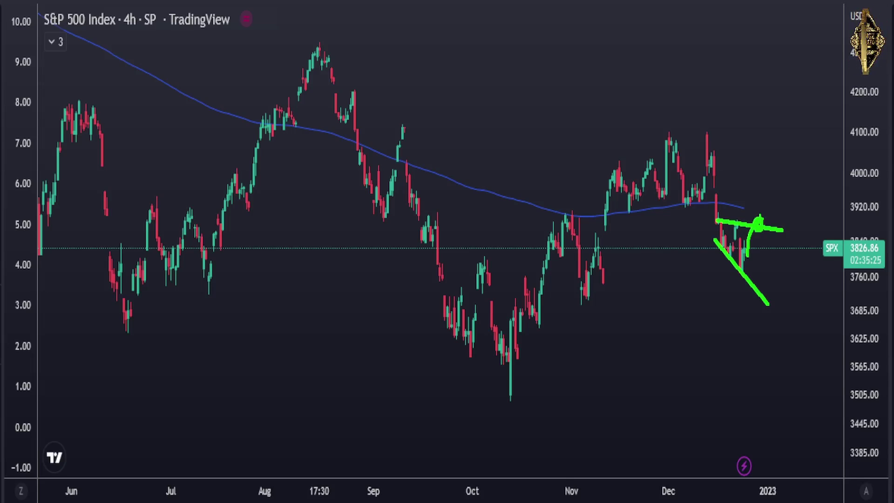
key(Escape)
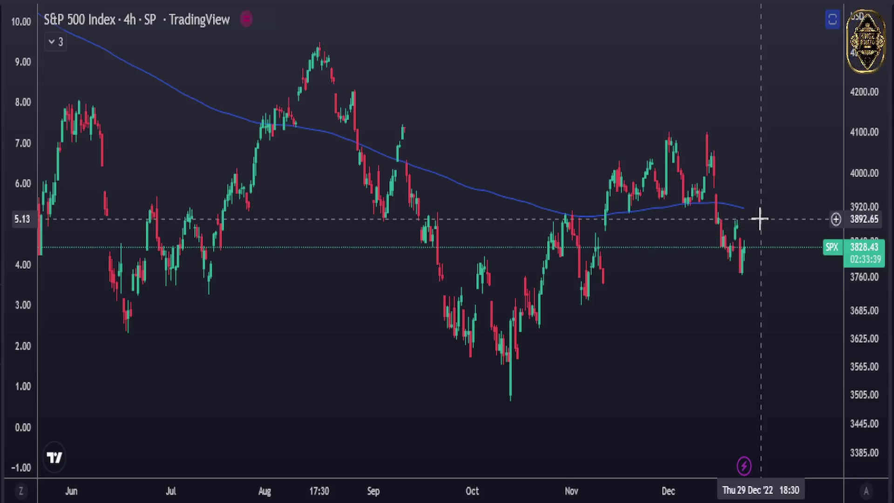
click(130, 19)
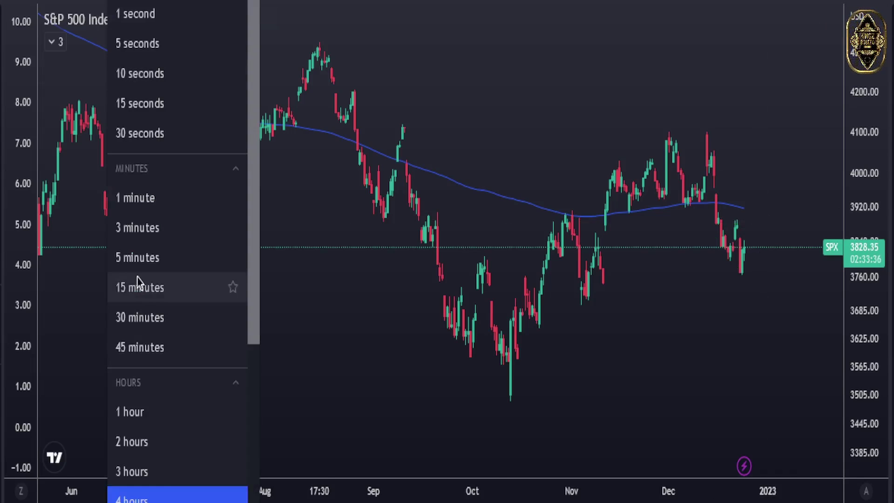
scroll(219, 287, down, 3)
click(186, 466)
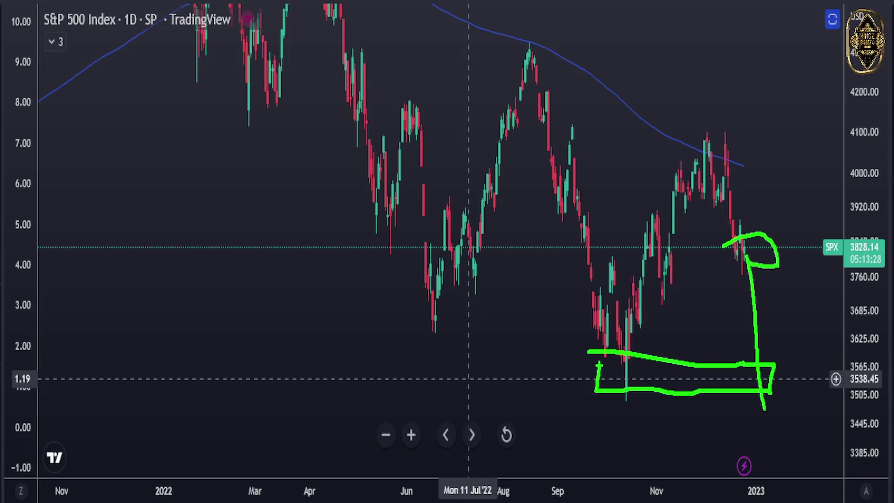
drag(719, 212, 732, 322)
key(e)
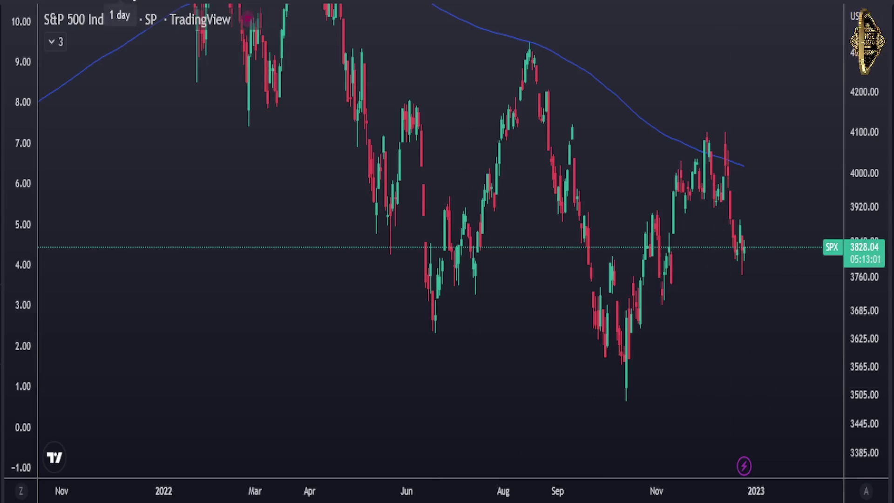
click(120, 18)
click(128, 497)
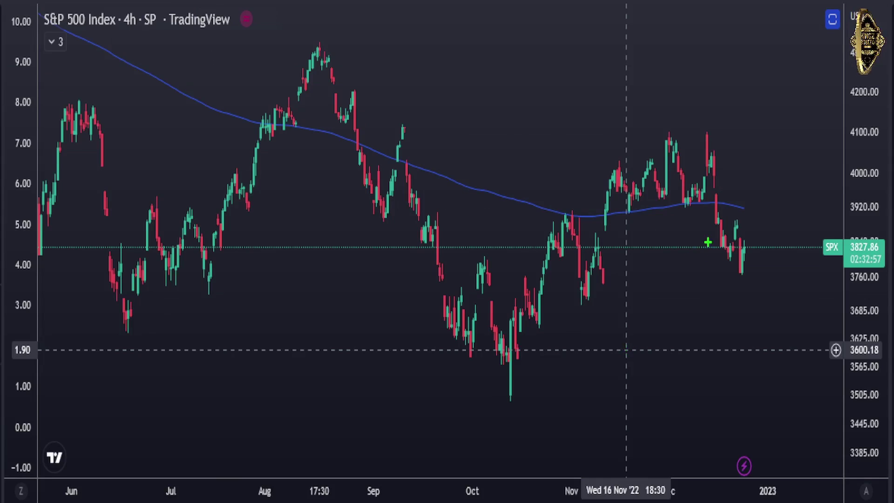
Draw a horizontal line, a lower diagonal trendline and a rising breakout near the last candles, then erase them
drag(718, 218, 776, 219)
drag(713, 235, 762, 291)
drag(748, 254, 761, 216)
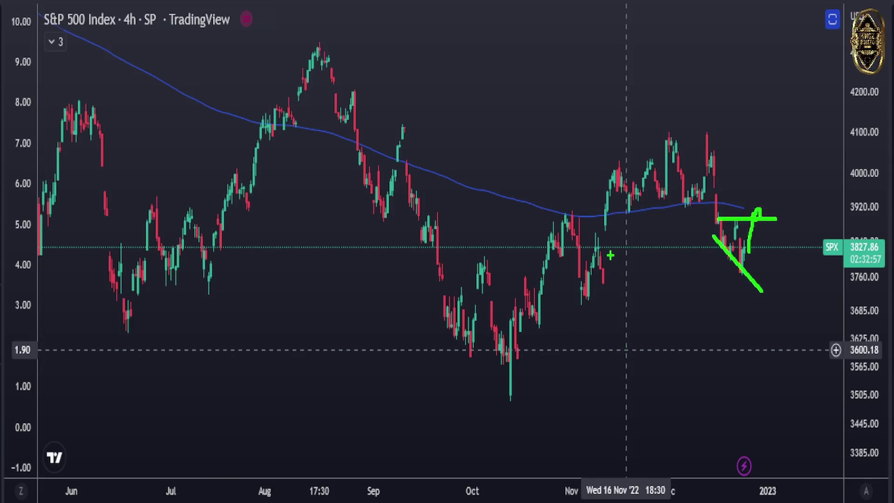
key(e)
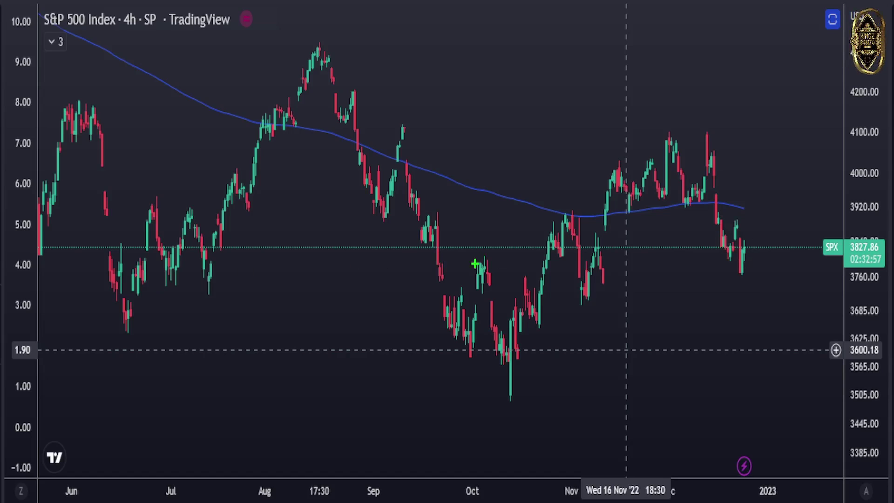
Box the October–December support zone and add arrows at its November, October and December touches
mouse_move(471, 263)
mouse_down()
mouse_move(707, 316)
mouse_move(800, 285)
mouse_up()
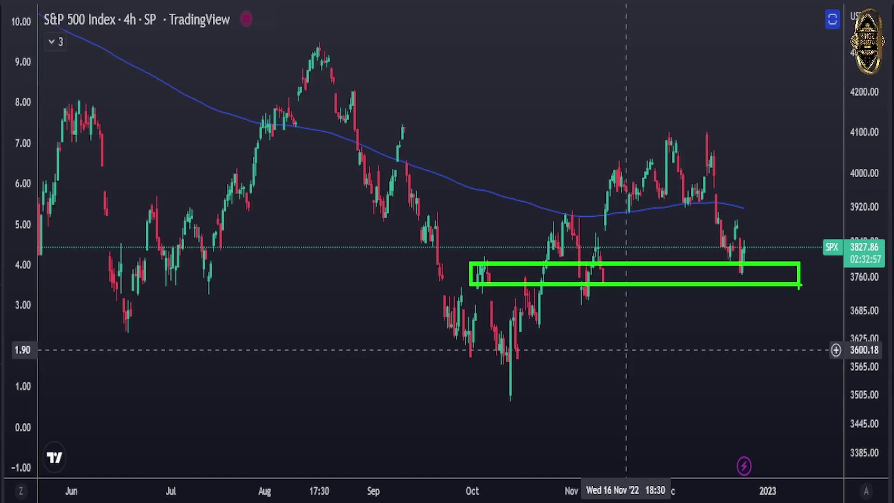
drag(598, 294, 612, 365)
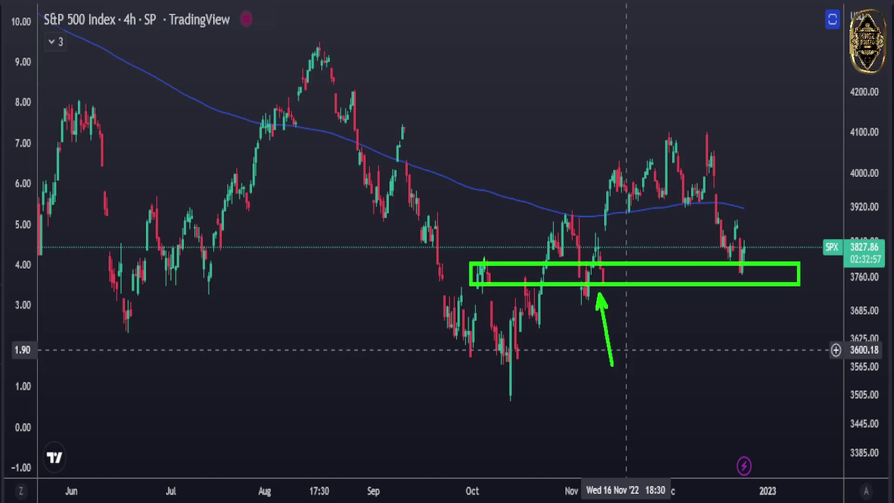
drag(484, 264, 508, 214)
drag(737, 290, 740, 315)
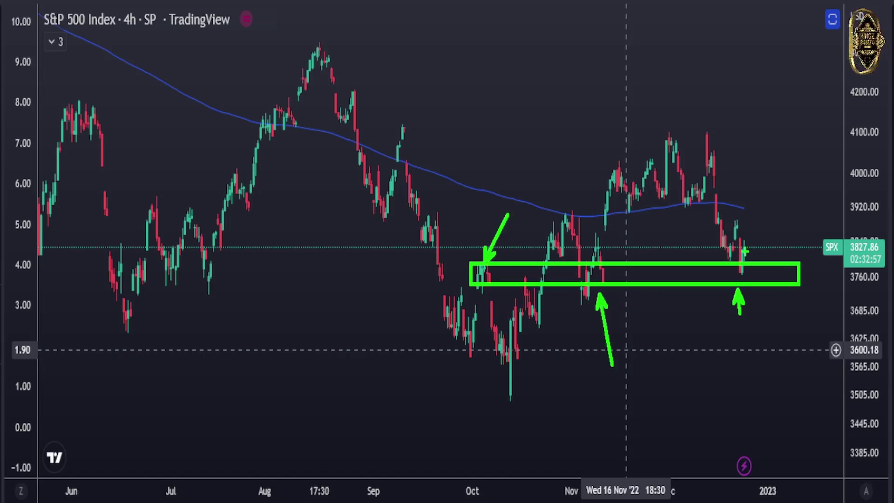
Sketch a line near 3880, a drop to about 3600 and an arrow toward 3975, then clear all drawings
drag(718, 221, 766, 224)
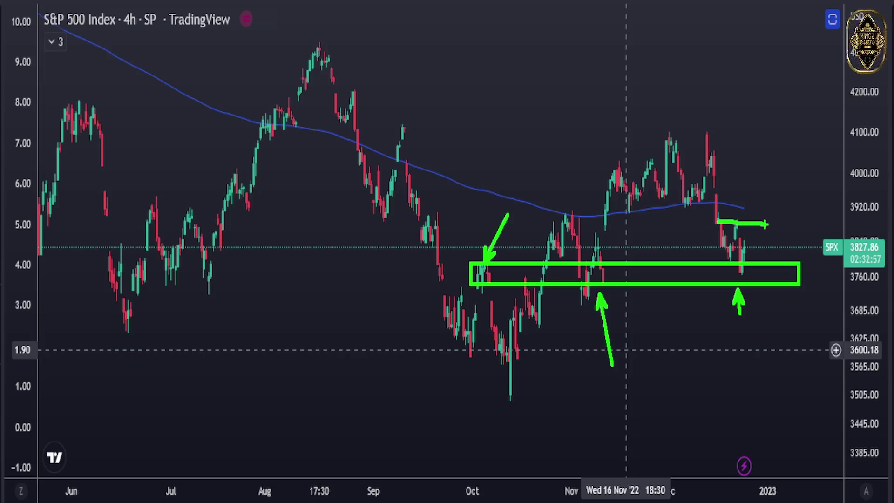
drag(745, 254, 760, 217)
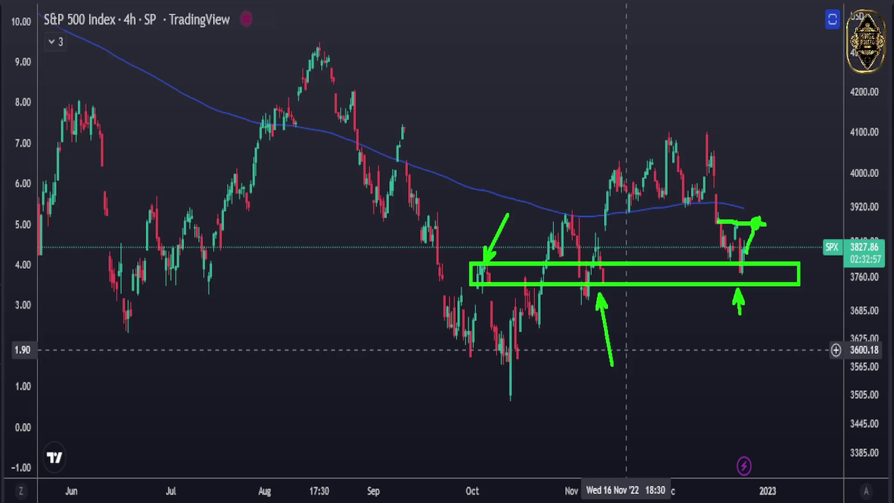
mouse_move(748, 252)
mouse_down()
mouse_move(751, 335)
mouse_move(758, 331)
mouse_move(766, 348)
mouse_up()
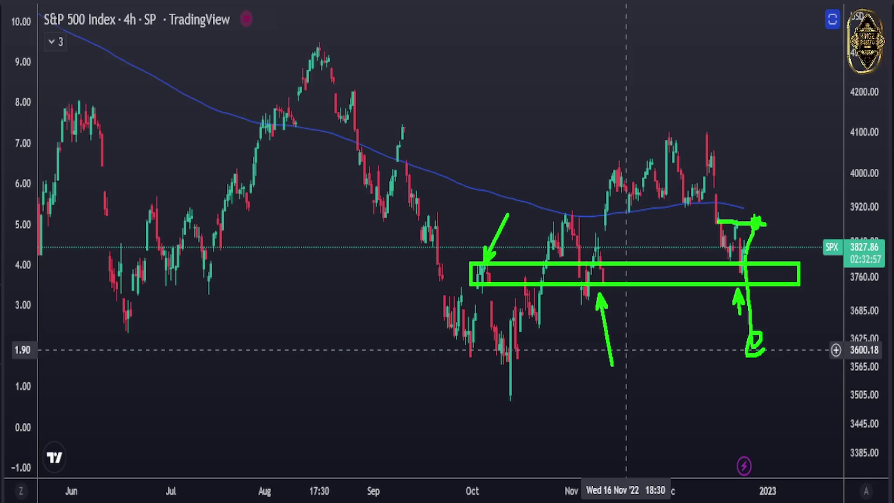
drag(757, 223, 769, 180)
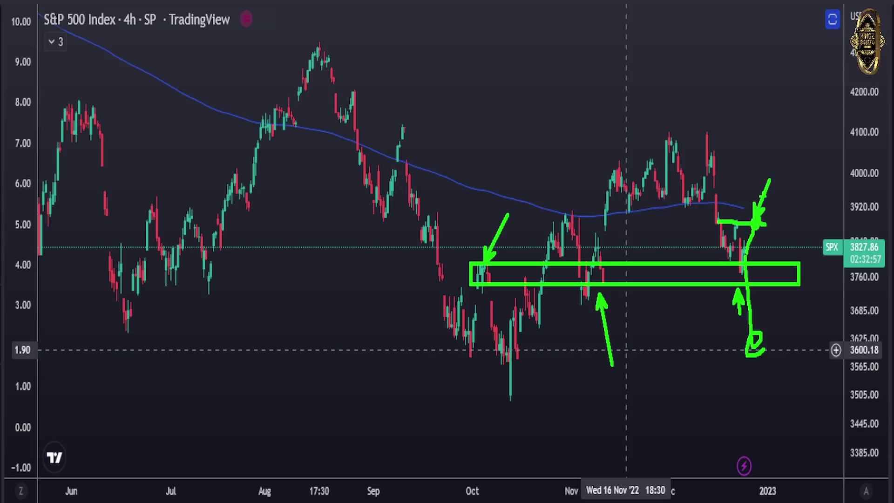
key(Escape)
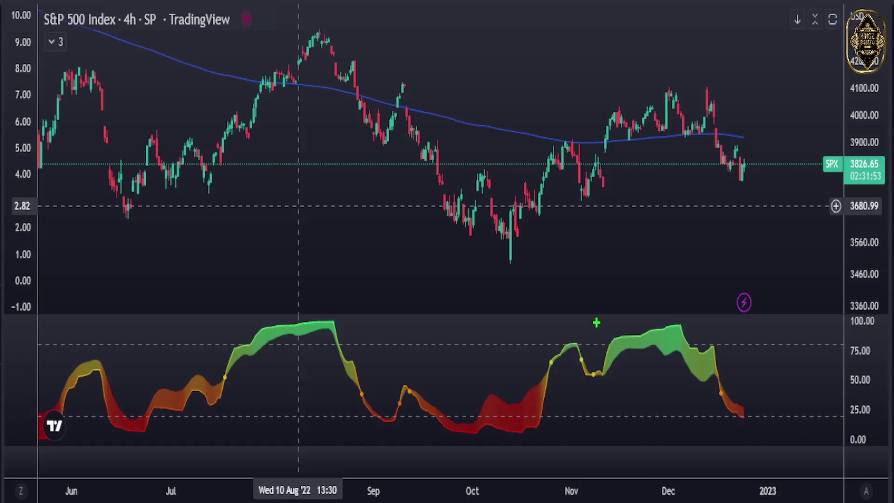
Box the oscillator peak, draw the November support and rising trendline, circle the oscillator tail, then erase
drag(596, 323, 715, 351)
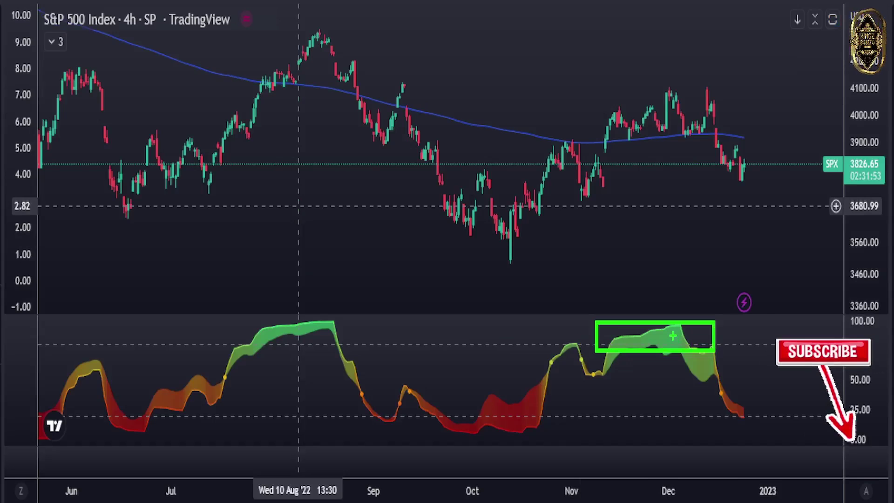
drag(607, 139, 735, 139)
drag(608, 112, 737, 68)
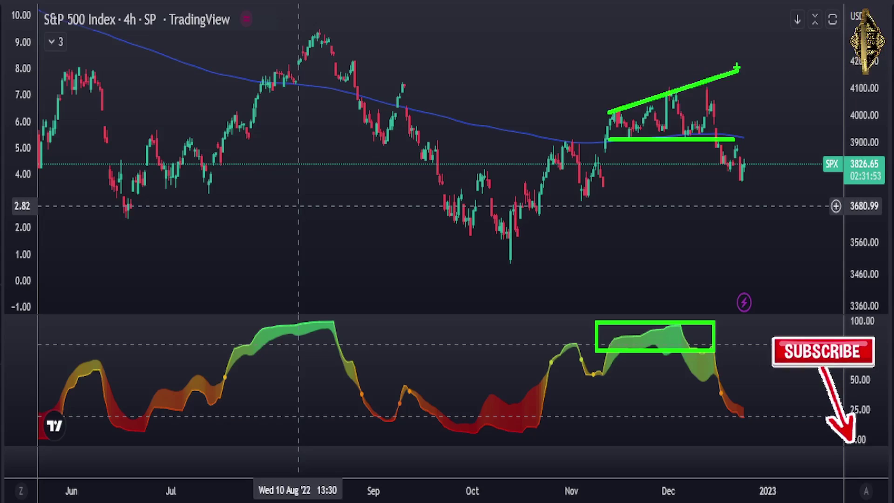
mouse_move(764, 415)
mouse_down()
mouse_move(747, 438)
mouse_move(772, 432)
mouse_up()
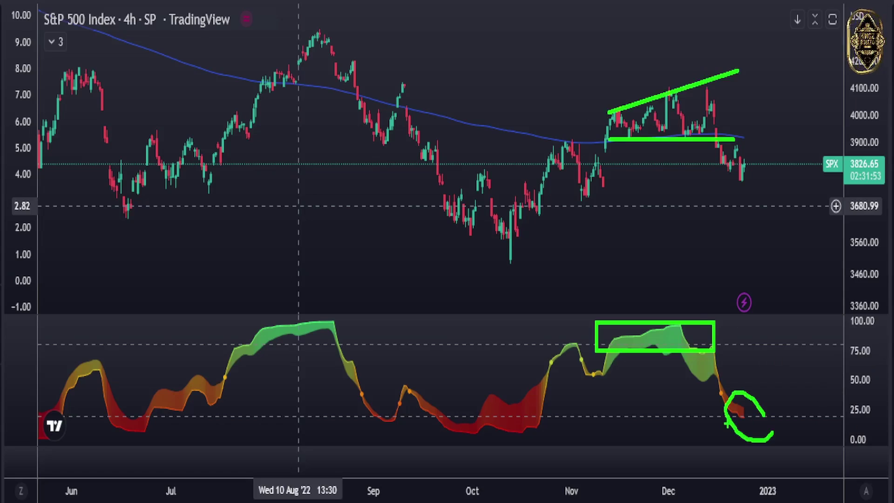
key(e)
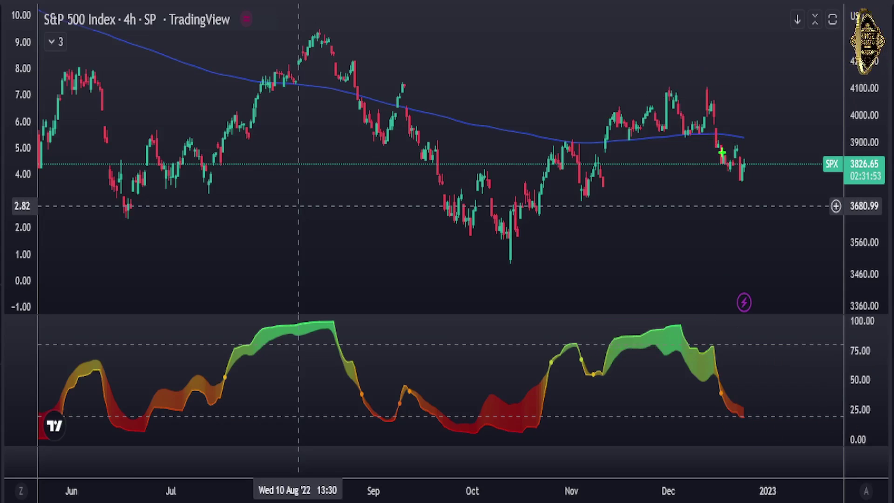
Sketch a W over the latest December candles, replace it with a box and an arrow above, then clear
mouse_move(722, 152)
mouse_down()
mouse_move(729, 174)
mouse_move(736, 148)
mouse_move(741, 186)
mouse_move(748, 162)
mouse_up()
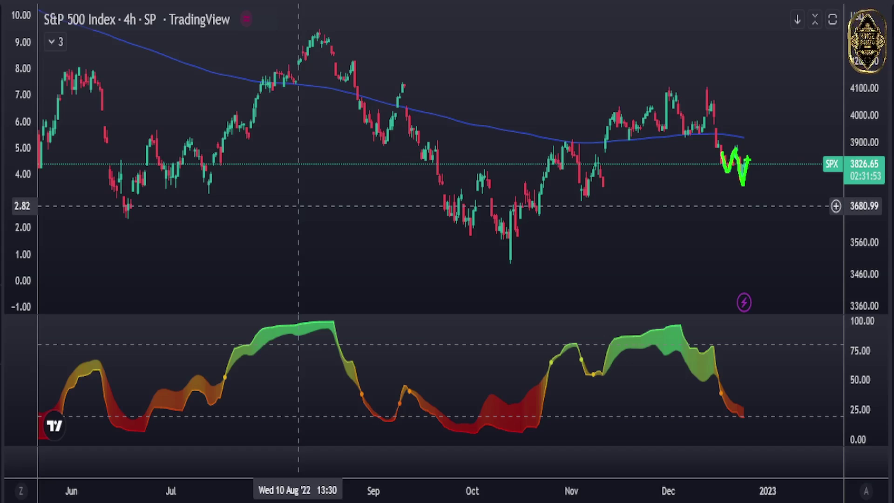
key(e)
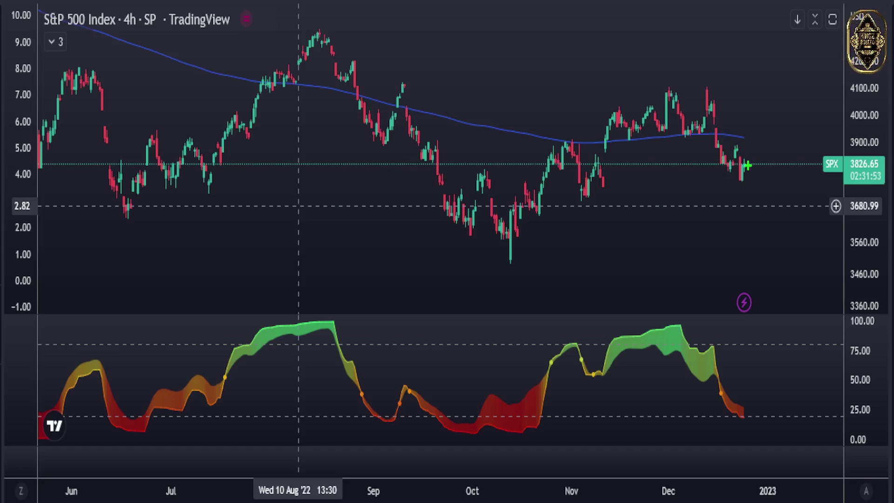
mouse_move(715, 148)
mouse_down()
mouse_move(764, 160)
mouse_move(726, 185)
mouse_move(720, 159)
mouse_up()
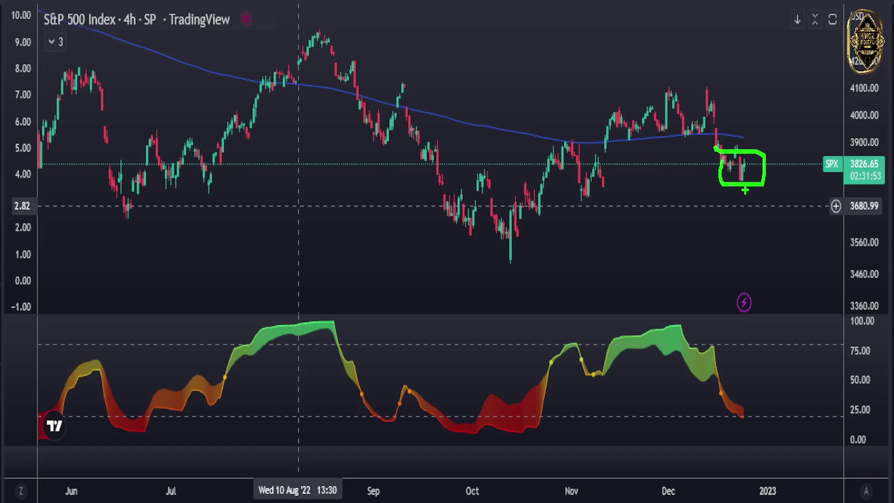
drag(747, 164, 753, 145)
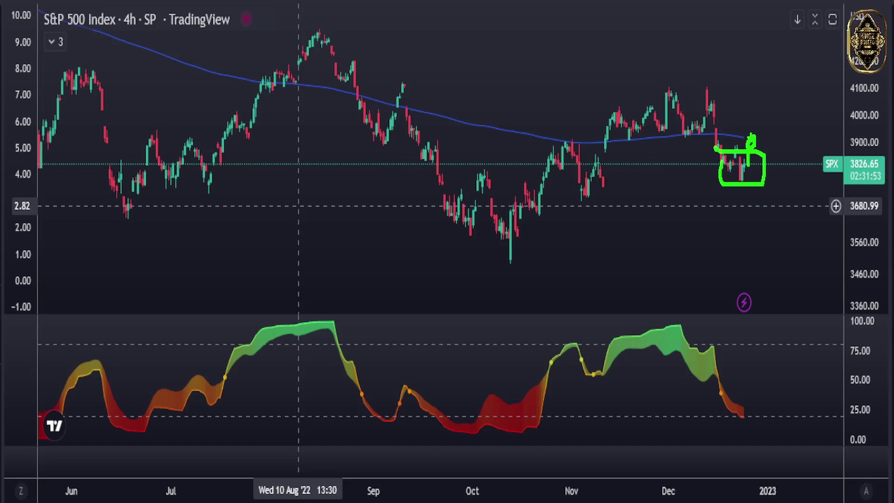
drag(754, 104, 752, 140)
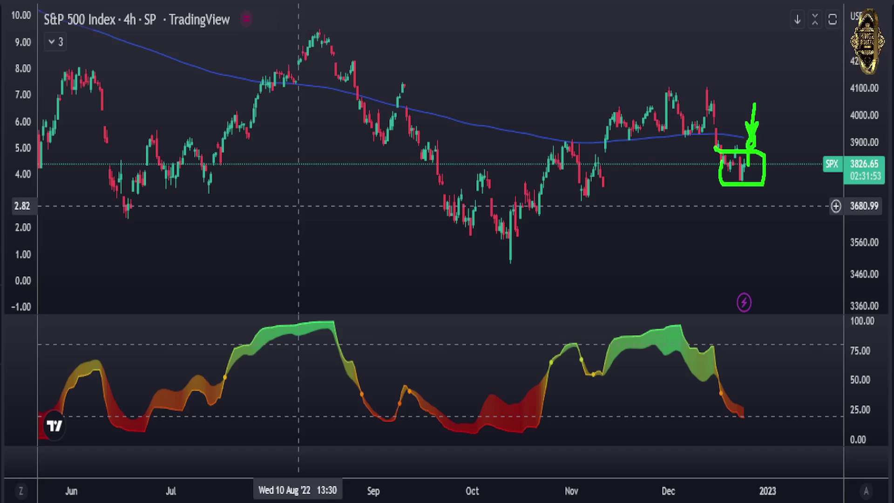
key(Escape)
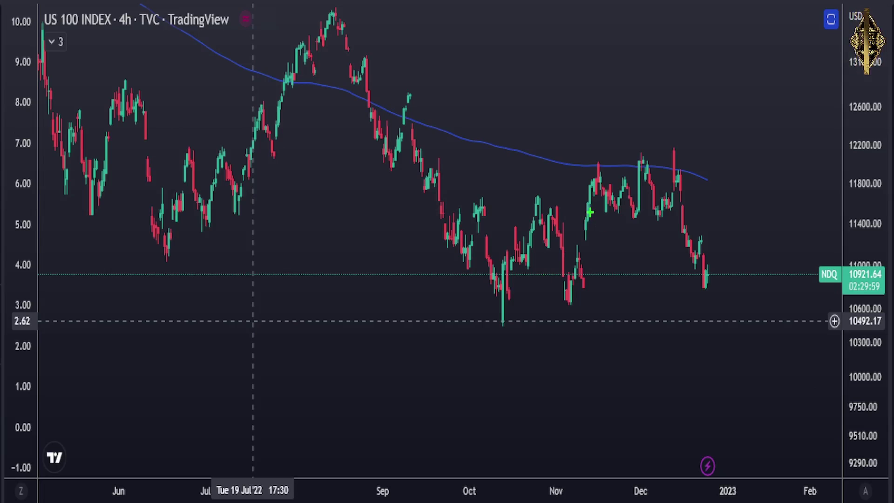
Draw the December support and rising trend line, circle the breakdown and latest low, add an arrow, then clear
mouse_move(590, 213)
mouse_down()
mouse_move(725, 232)
mouse_move(730, 212)
mouse_up()
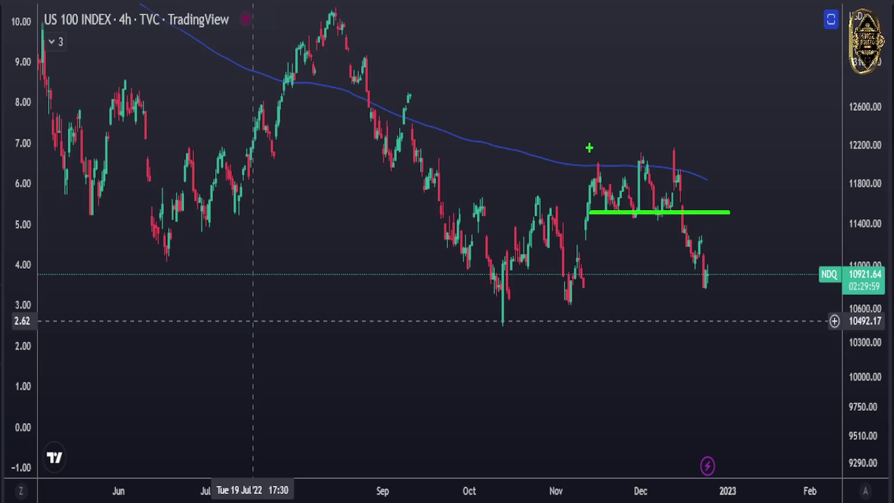
drag(593, 172, 703, 148)
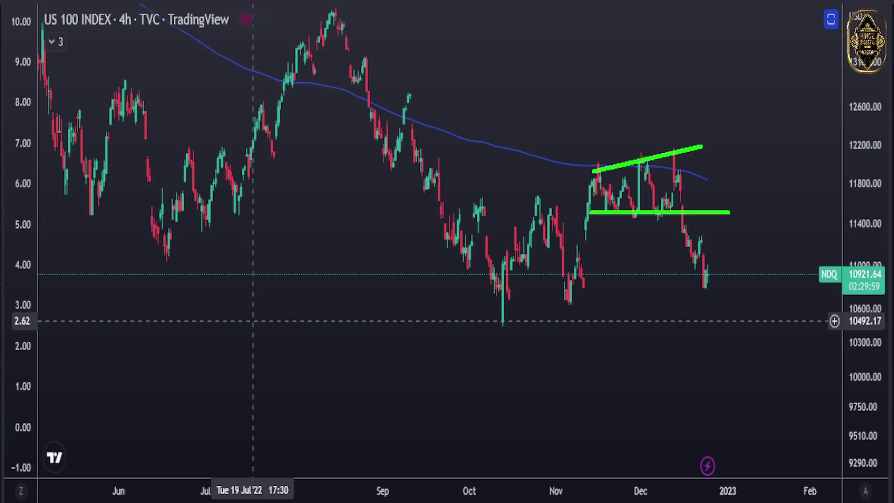
mouse_move(689, 208)
mouse_down()
mouse_move(679, 215)
mouse_move(689, 215)
mouse_up()
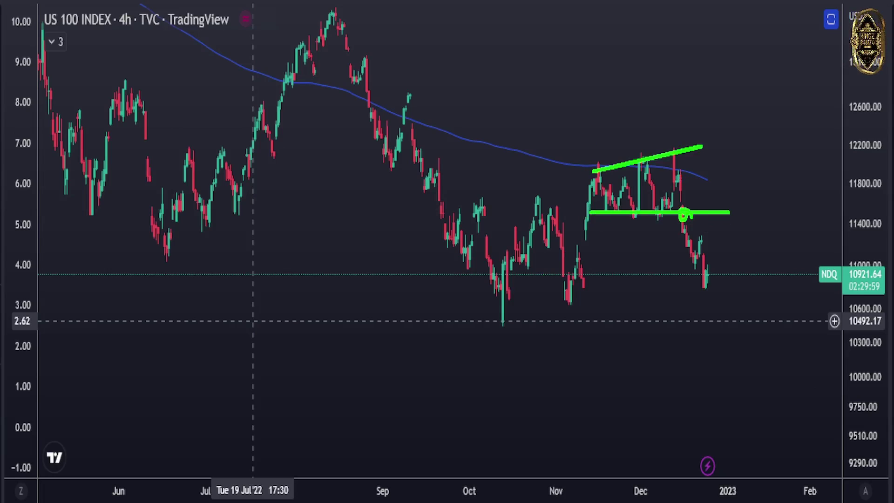
drag(699, 289, 708, 289)
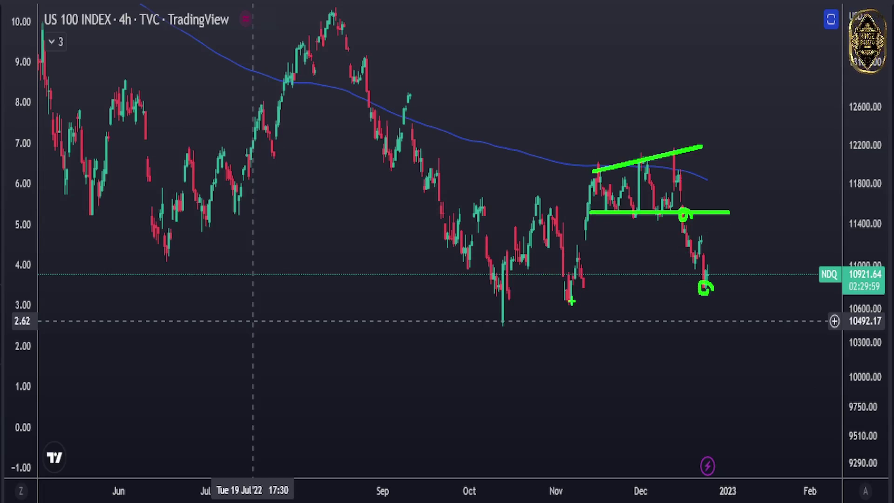
mouse_move(591, 320)
mouse_down()
mouse_move(584, 290)
mouse_move(753, 319)
mouse_up()
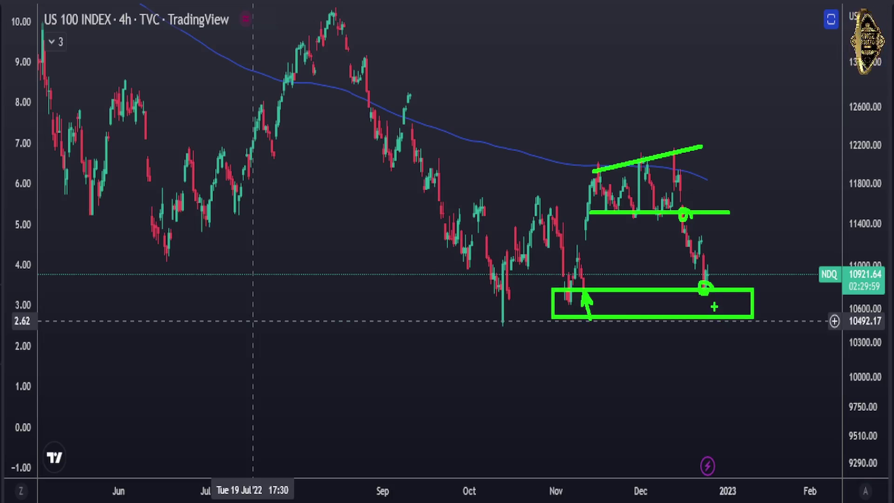
key(e)
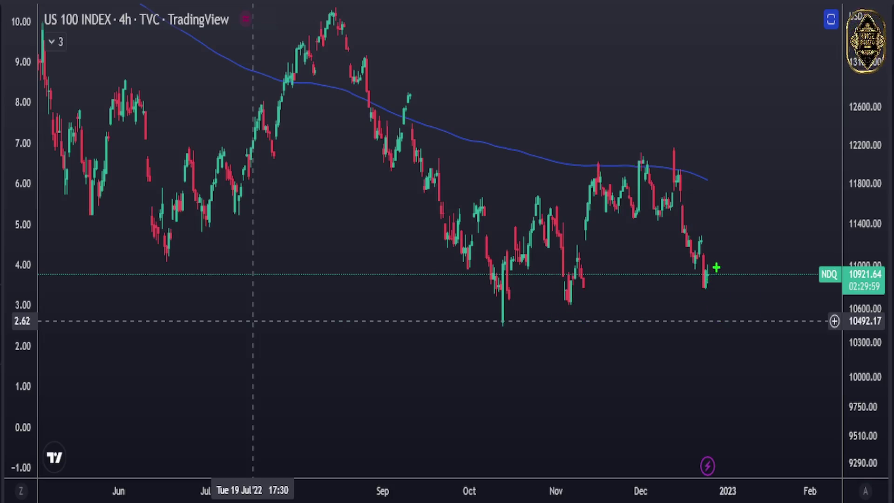
Draw wedge trend lines from the November low and October high, circling the break, November low and latest candles
mouse_move(718, 267)
mouse_down()
mouse_move(682, 261)
mouse_move(717, 281)
mouse_up()
key(e)
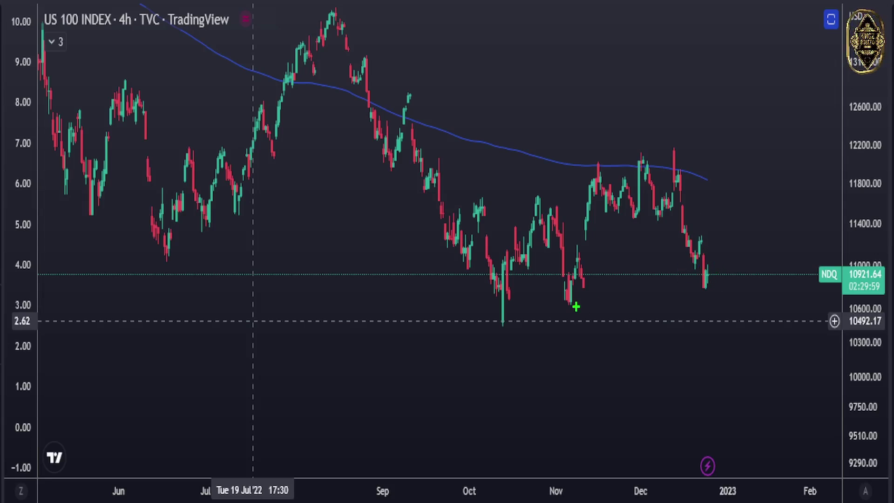
drag(569, 307, 726, 161)
drag(478, 202, 715, 135)
mouse_move(689, 210)
mouse_down()
mouse_move(692, 200)
mouse_move(683, 217)
mouse_move(692, 205)
mouse_up()
mouse_move(580, 302)
mouse_down()
mouse_move(556, 313)
mouse_move(578, 301)
mouse_up()
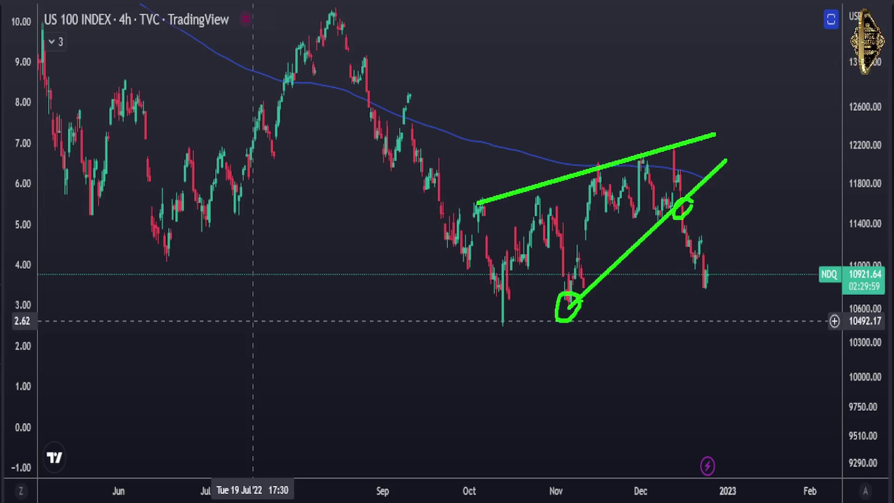
mouse_move(716, 289)
mouse_down()
mouse_move(707, 279)
mouse_move(715, 290)
mouse_up()
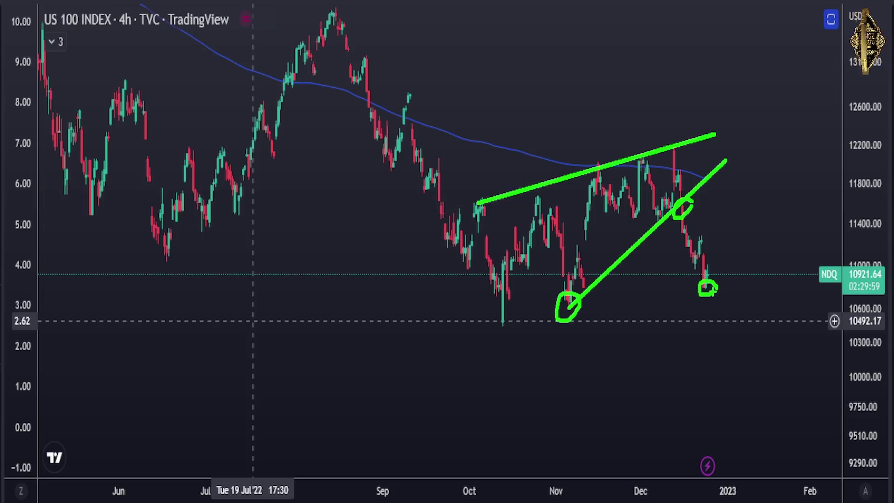
Add arrows at the trend-line break and latest candles, clear the wedge, then sketch an M-shaped path rightward
drag(676, 220, 661, 264)
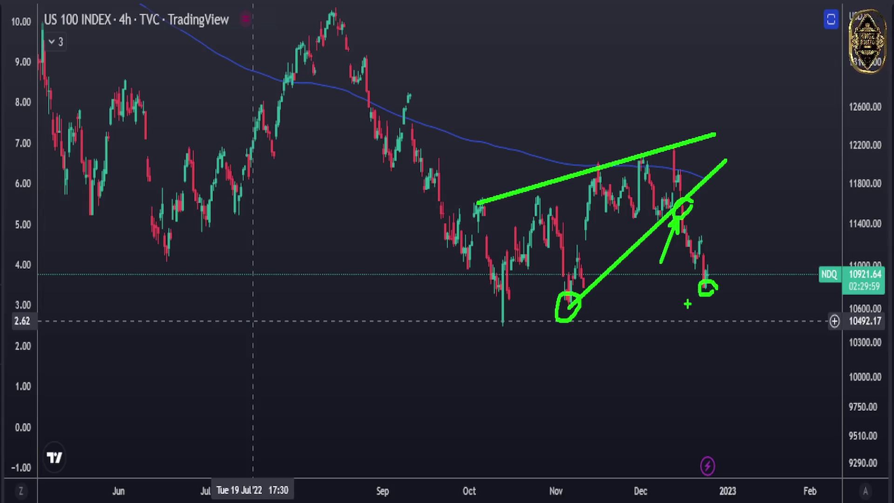
drag(707, 298, 713, 340)
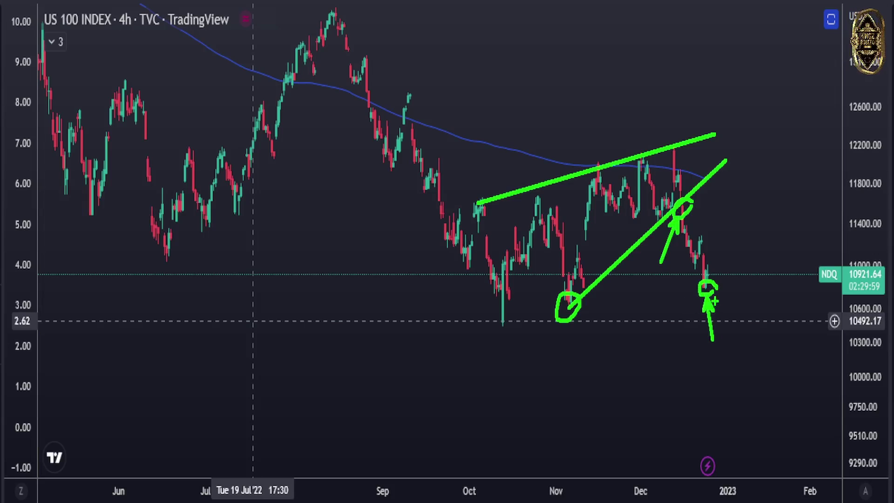
mouse_move(718, 308)
mouse_down()
mouse_move(712, 293)
mouse_move(691, 305)
mouse_move(717, 298)
mouse_move(736, 371)
mouse_move(740, 359)
mouse_move(731, 370)
mouse_up()
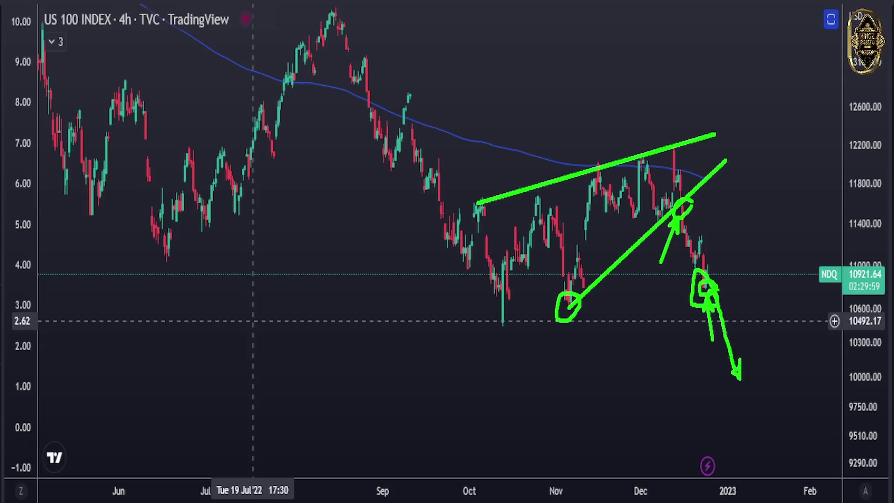
key(e)
mouse_move(716, 290)
mouse_down()
mouse_move(740, 285)
mouse_move(761, 298)
mouse_up()
Draw a curve toward the NDQ label, a base line and a downside target arrow under the M, then clear
drag(694, 263, 818, 276)
mouse_move(701, 302)
mouse_down()
mouse_move(711, 291)
mouse_move(763, 308)
mouse_up()
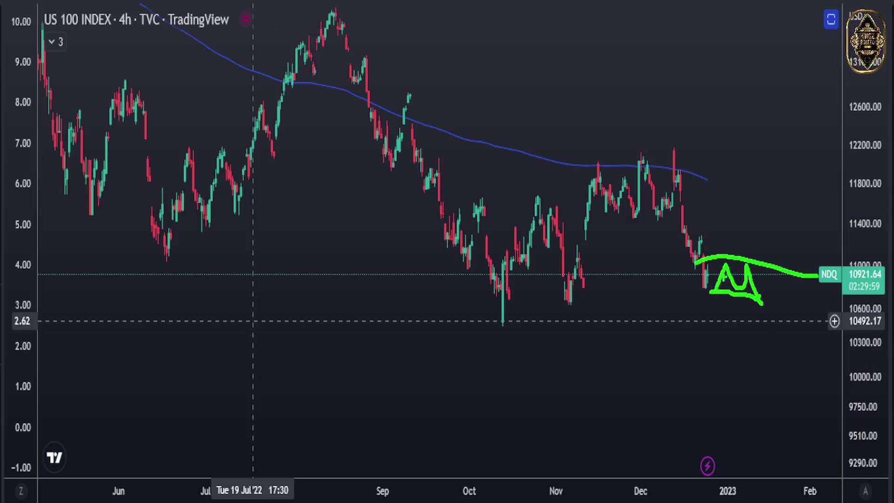
mouse_move(725, 274)
mouse_down()
mouse_move(735, 377)
mouse_move(741, 366)
mouse_move(735, 398)
mouse_move(727, 381)
mouse_up()
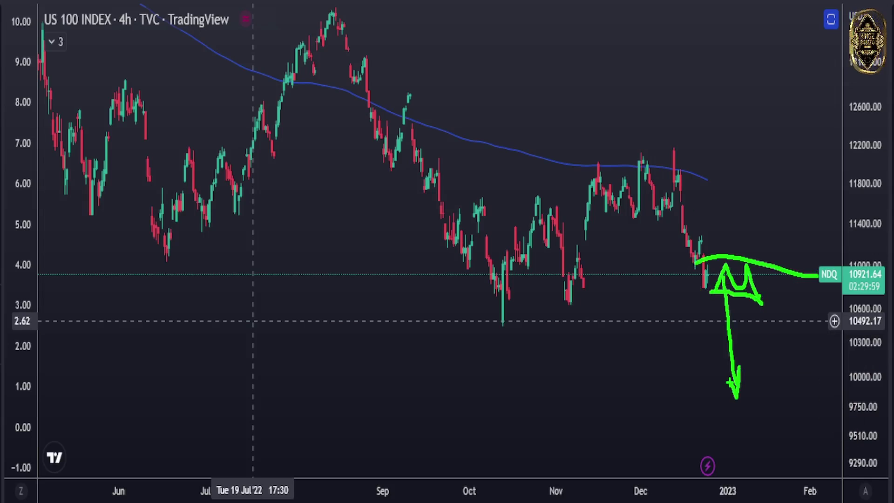
key(e)
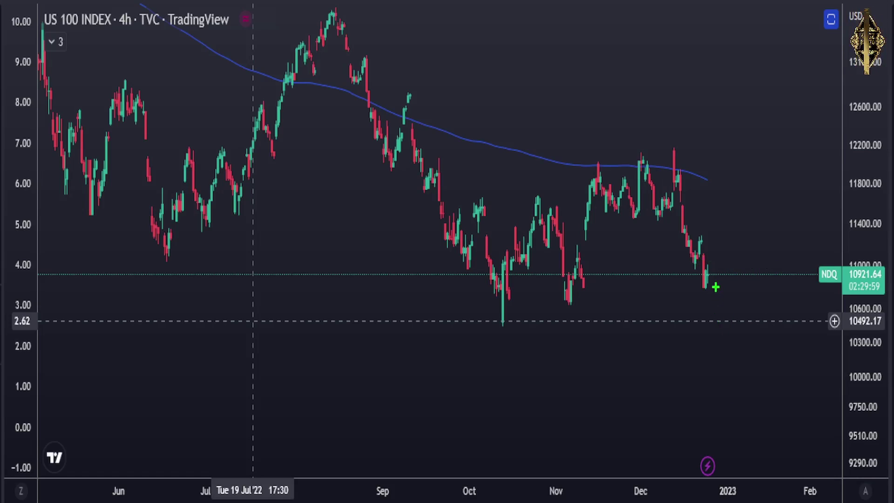
Box the October–November lows, circle the latest candles with an arrow down through the box, then clear
mouse_move(715, 288)
mouse_down()
mouse_move(721, 271)
mouse_move(732, 291)
mouse_up()
key(e)
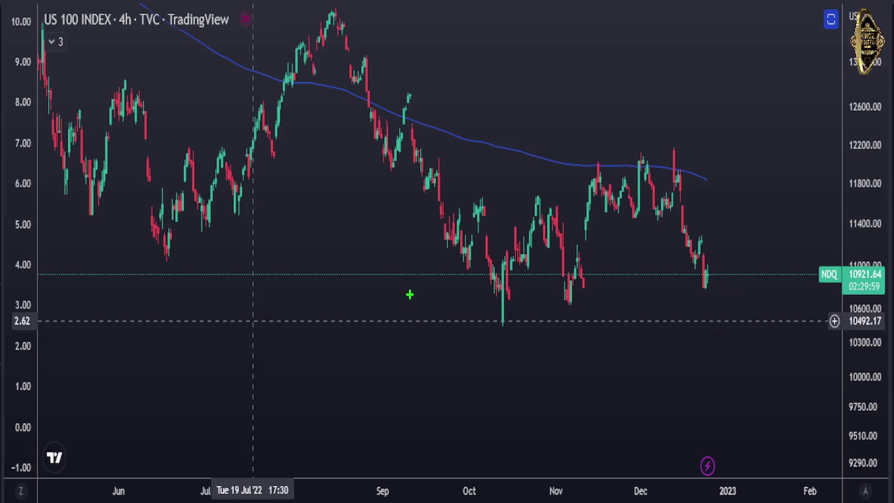
drag(463, 287, 766, 305)
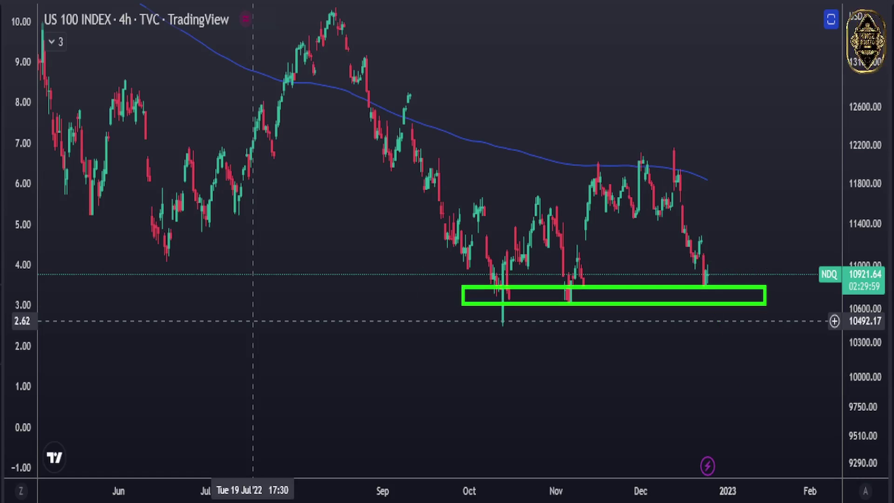
mouse_move(733, 279)
mouse_down()
mouse_move(713, 261)
mouse_move(733, 279)
mouse_up()
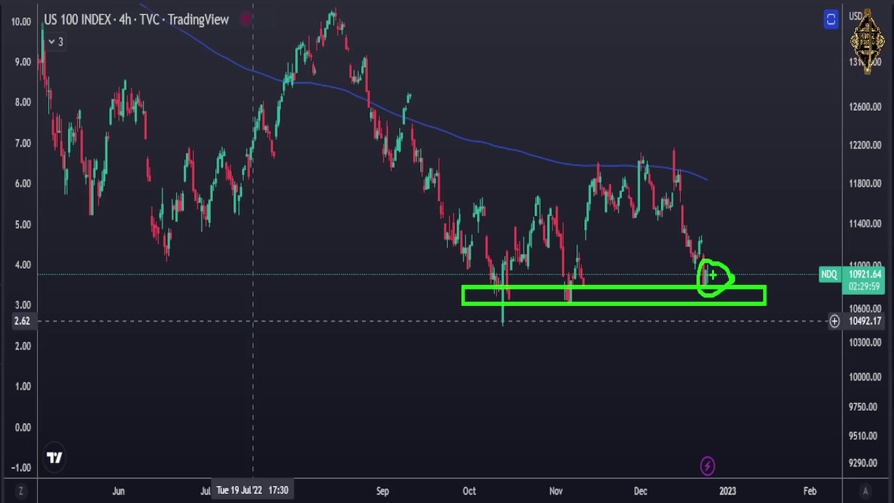
drag(711, 283, 715, 362)
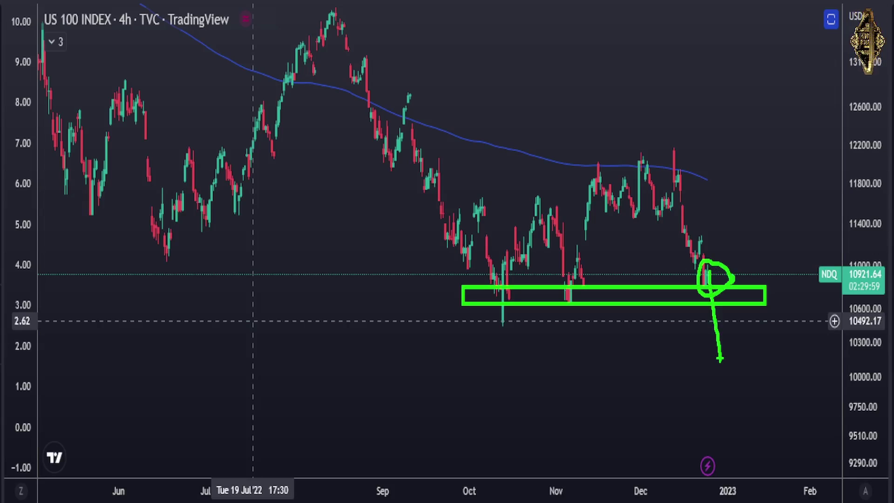
key(Escape)
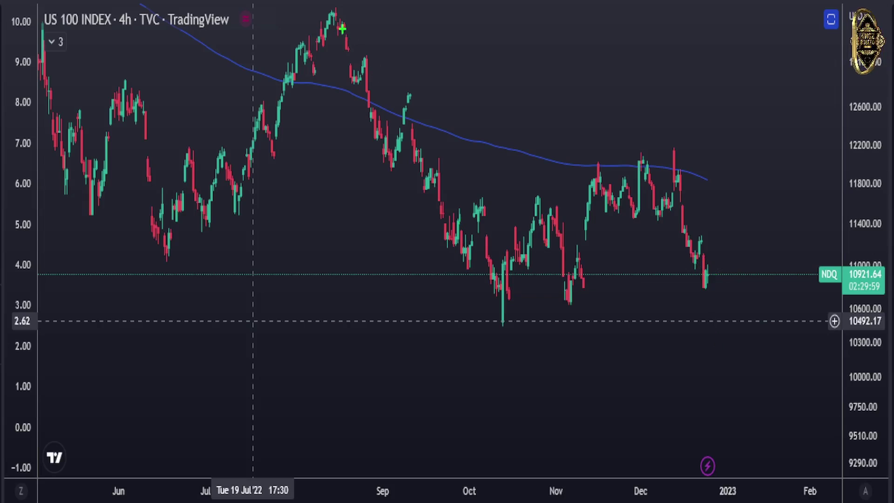
Trace the summer-peak-to-October-low fall, circle the low, sketch a drop toward 9750 and rebound, then clear
mouse_move(338, 23)
mouse_down()
mouse_move(506, 306)
mouse_move(668, 157)
mouse_move(724, 363)
mouse_move(762, 413)
mouse_up()
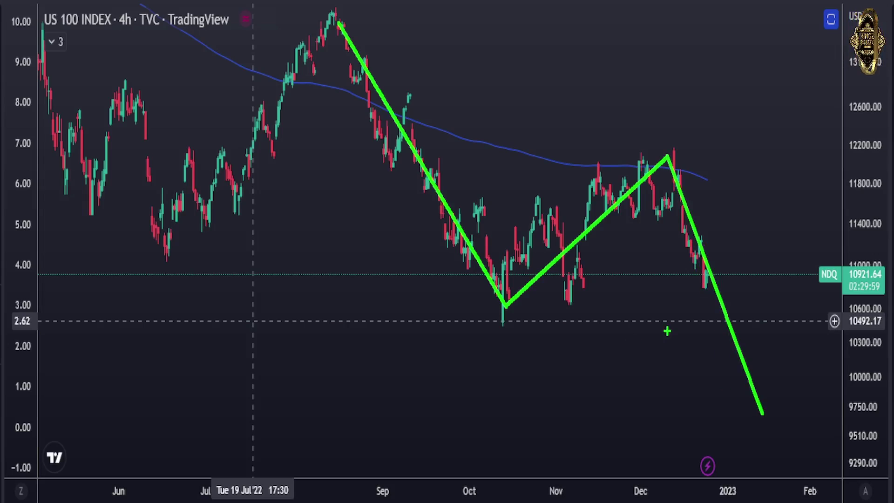
mouse_move(560, 310)
mouse_down()
mouse_move(487, 352)
mouse_move(559, 314)
mouse_up()
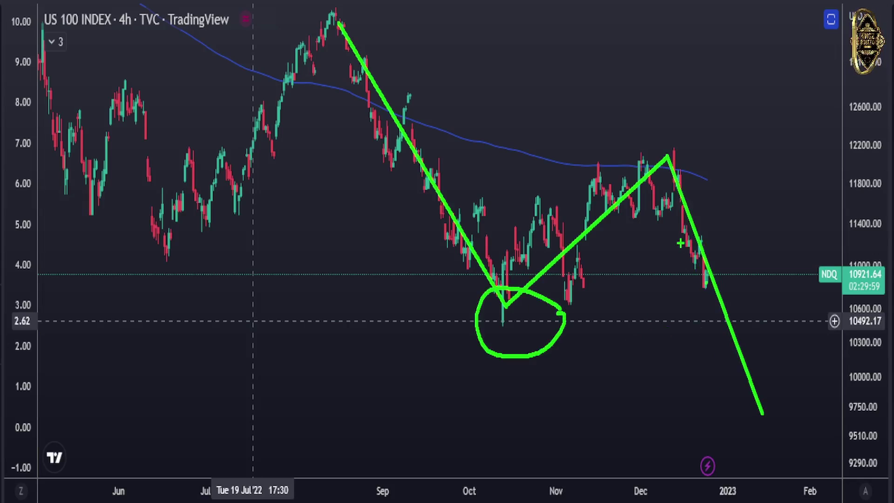
drag(682, 209, 680, 225)
mouse_move(710, 289)
mouse_down()
mouse_move(751, 396)
mouse_move(754, 379)
mouse_move(747, 387)
mouse_up()
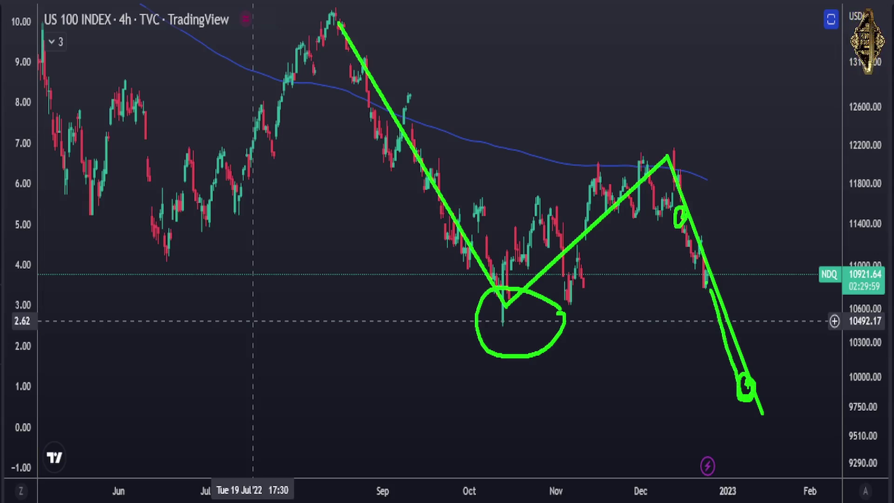
drag(747, 375, 766, 290)
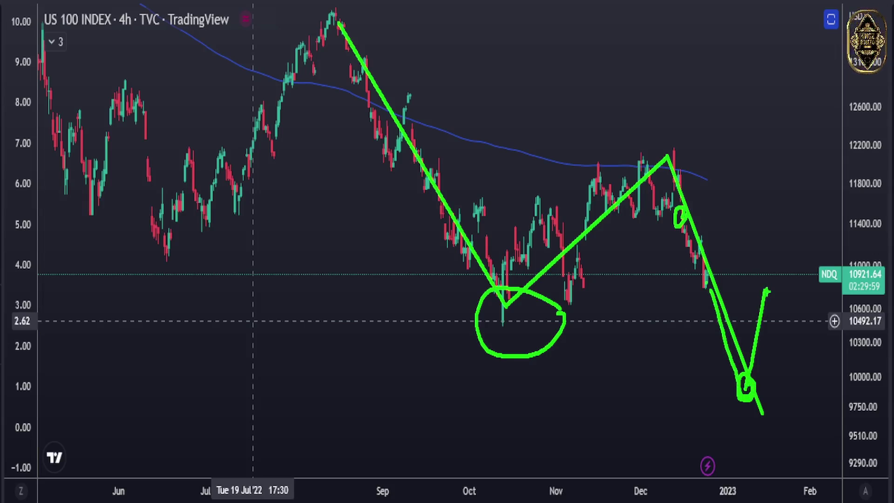
key(Escape)
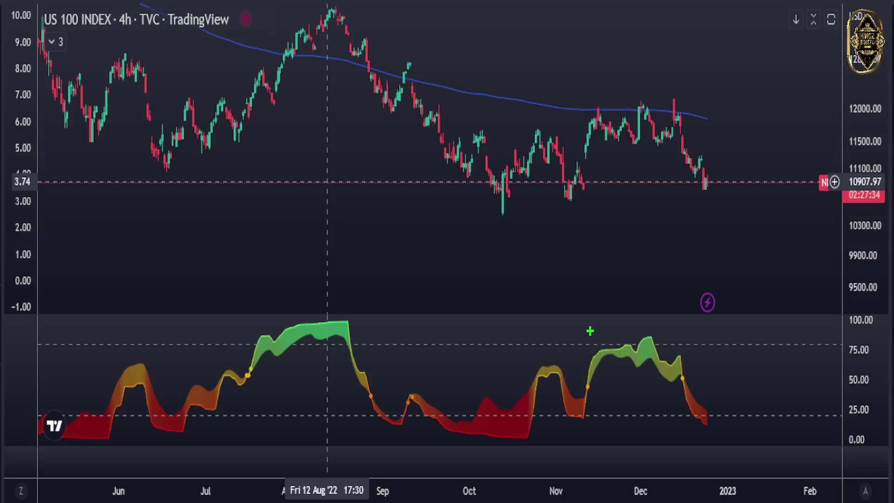
Box the oscillator peak above 75, draw the Nov–Dec support and trend line, and circle the breakdown and oscillator low
drag(590, 329, 694, 359)
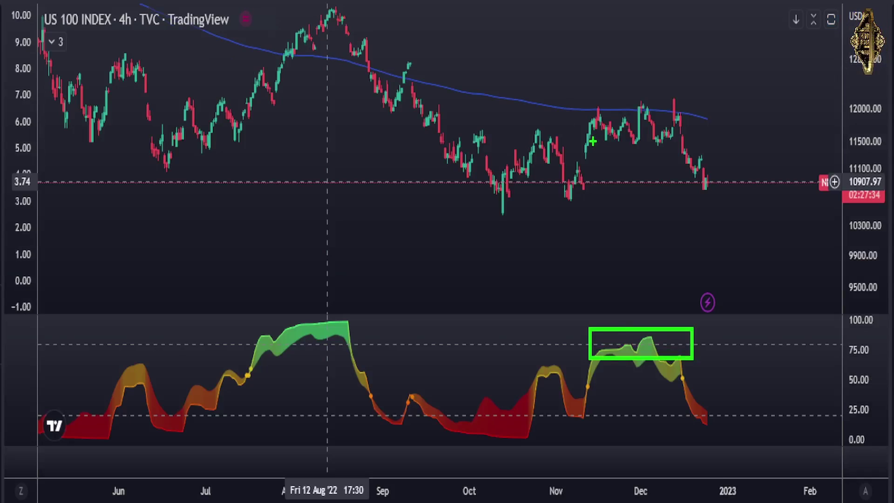
drag(591, 141, 704, 140)
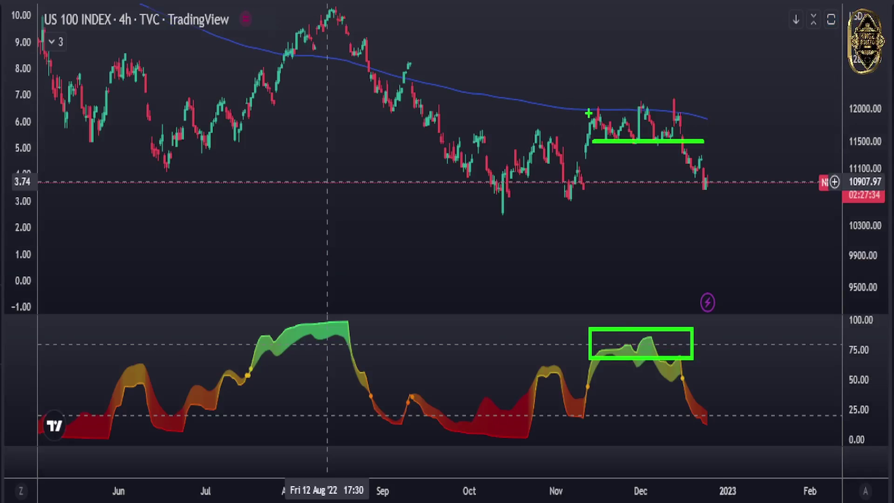
drag(593, 114, 722, 83)
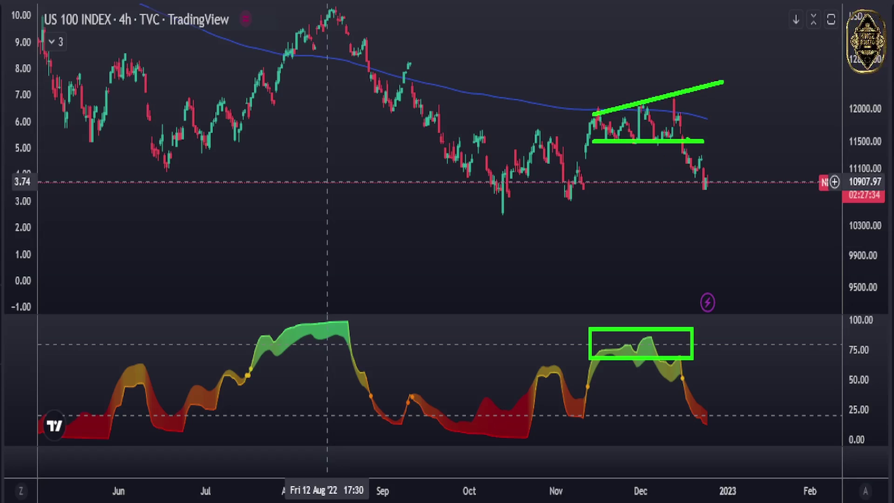
drag(674, 138, 684, 142)
mouse_move(723, 417)
mouse_down()
mouse_move(712, 406)
mouse_move(738, 436)
mouse_move(773, 385)
mouse_up()
Point an arrow at the oscillator low, circle the latest candles above the October–November lows, then clear all
key(p)
mouse_move(482, 194)
mouse_down()
mouse_move(736, 216)
mouse_move(771, 203)
mouse_up()
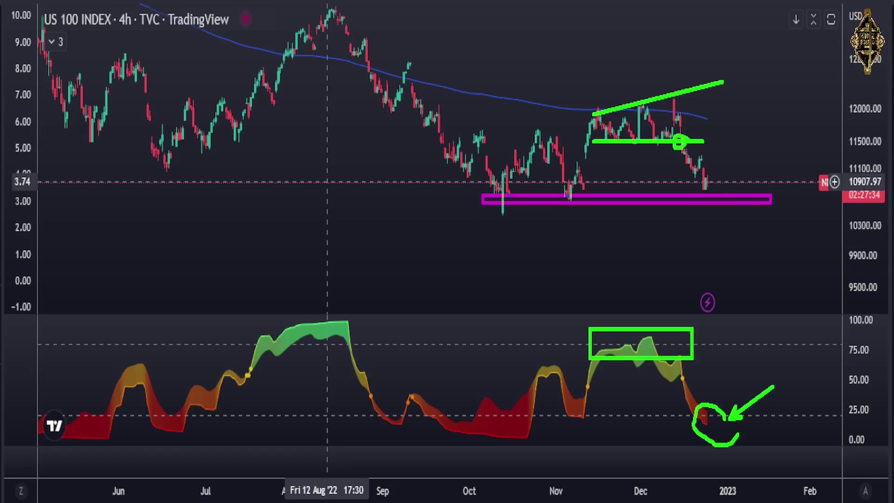
key(g)
mouse_move(726, 186)
mouse_down()
mouse_move(695, 187)
mouse_move(732, 186)
mouse_move(717, 208)
mouse_move(720, 186)
mouse_up()
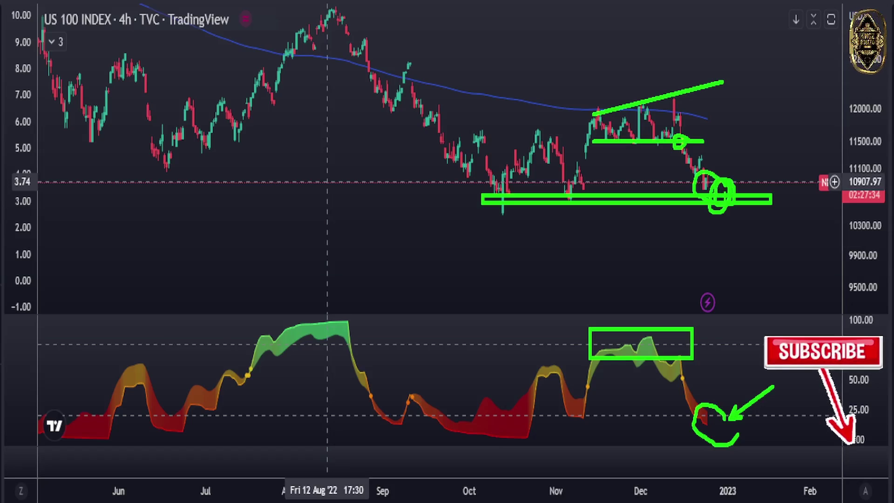
mouse_move(732, 184)
mouse_down()
mouse_move(742, 172)
mouse_move(766, 184)
mouse_up()
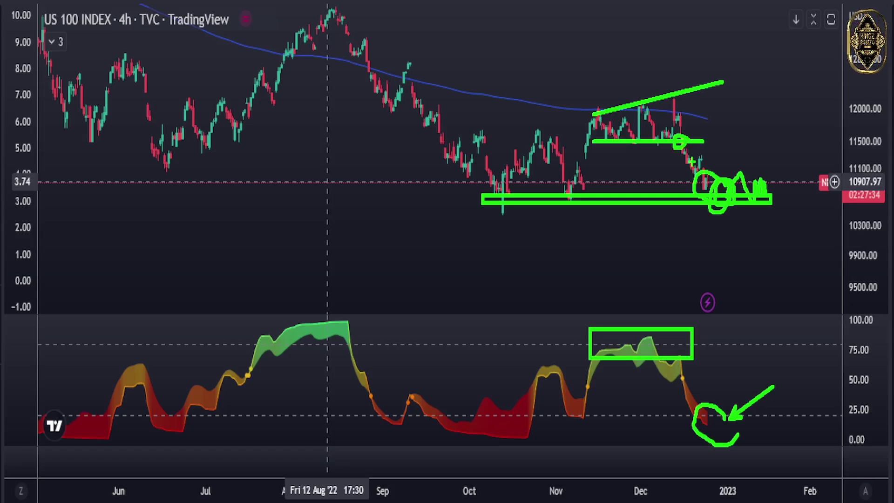
key(e)
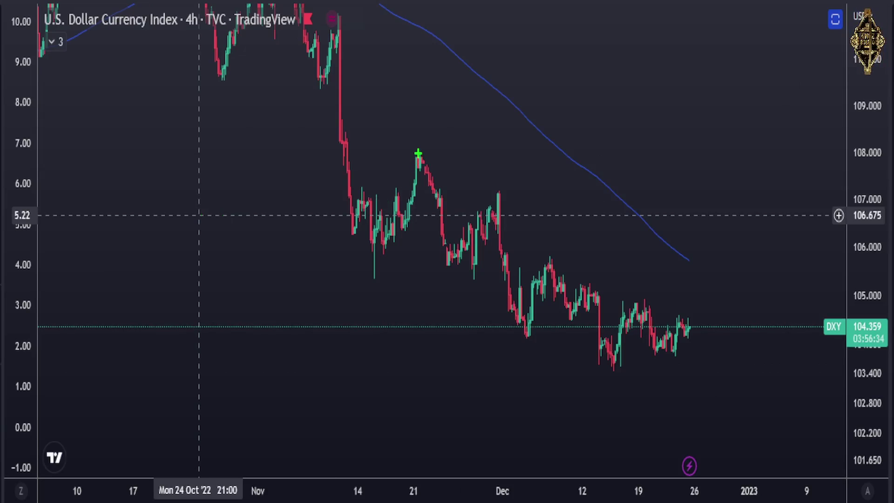
Draw a descending channel from the Nov 21 peak and Nov 16 low, looping the breakout near Dec 26
mouse_move(418, 154)
mouse_down()
mouse_move(634, 275)
mouse_move(726, 341)
mouse_up()
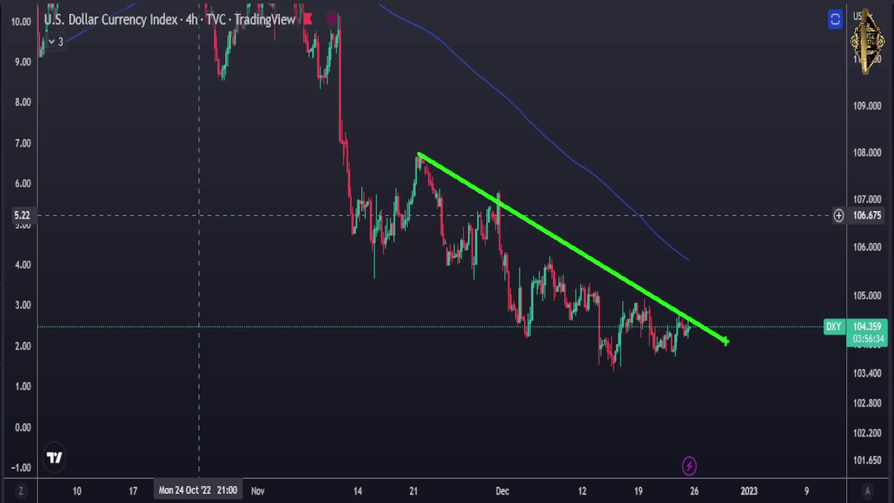
mouse_move(395, 239)
mouse_down()
mouse_move(621, 384)
mouse_move(665, 399)
mouse_up()
mouse_move(688, 337)
mouse_down()
mouse_move(693, 301)
mouse_move(702, 326)
mouse_up()
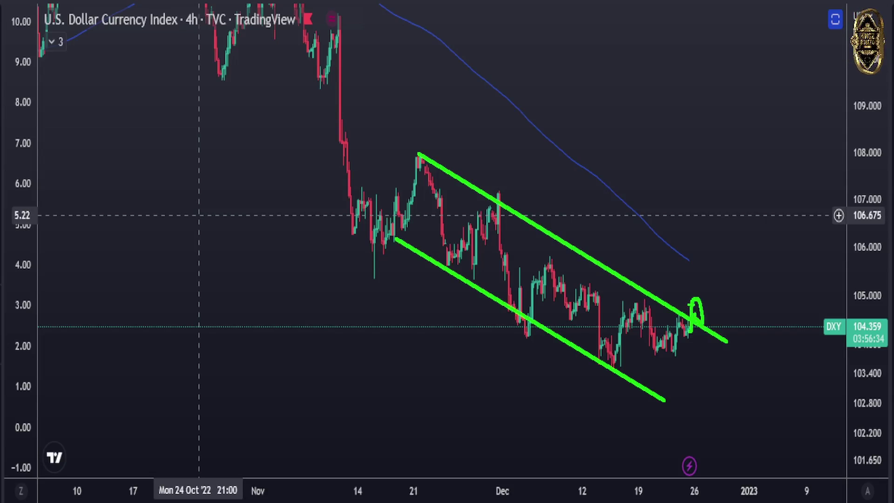
Erase the channel, trace a W pattern over the December candles and circle both of its lows
key(e)
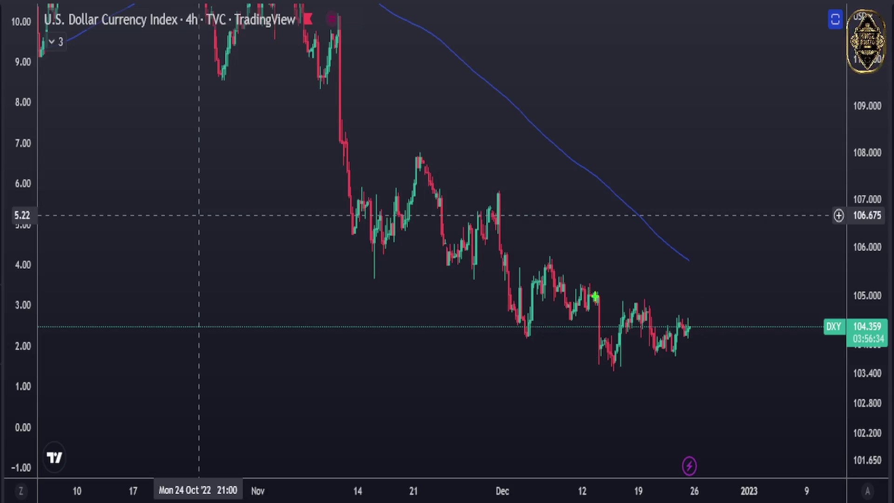
mouse_move(594, 296)
mouse_down()
mouse_move(614, 369)
mouse_move(637, 303)
mouse_move(659, 339)
mouse_move(685, 311)
mouse_up()
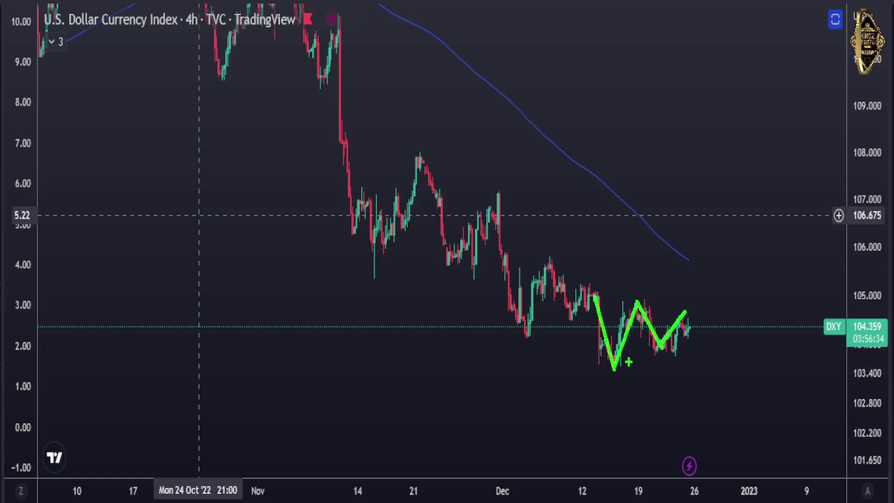
mouse_move(619, 369)
mouse_down()
mouse_move(598, 354)
mouse_move(611, 370)
mouse_up()
mouse_move(678, 368)
mouse_down()
mouse_move(681, 355)
mouse_move(655, 358)
mouse_up()
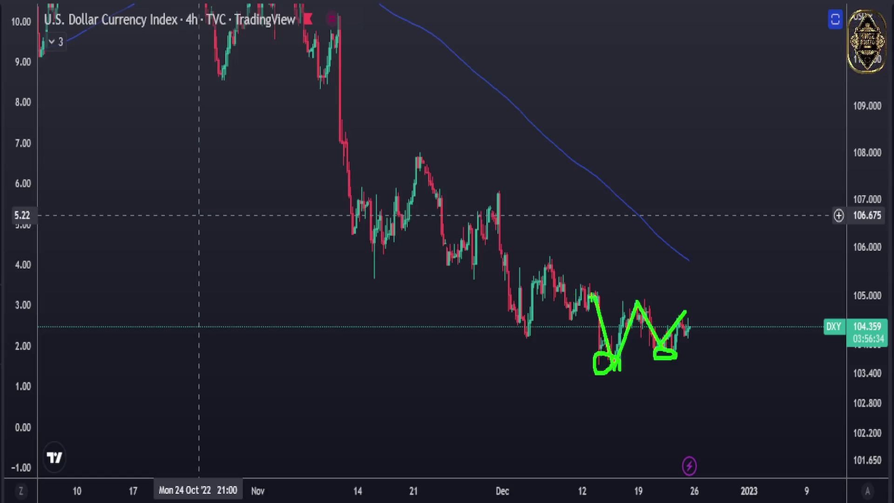
Box the W neckline, point an arrow down at it, and sketch a breakout above with an upward arrow
drag(592, 297, 735, 305)
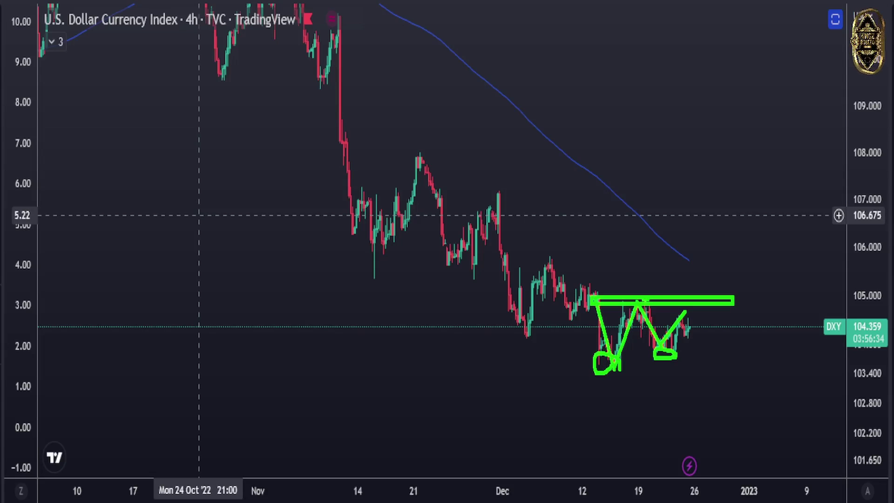
drag(662, 256, 645, 298)
mouse_move(688, 332)
mouse_down()
mouse_move(694, 281)
mouse_move(700, 288)
mouse_up()
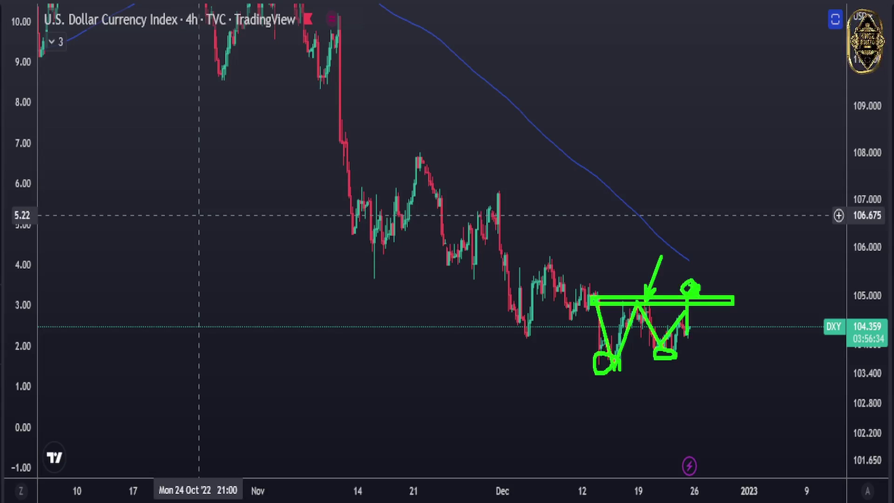
mouse_move(693, 286)
mouse_down()
mouse_move(717, 254)
mouse_move(704, 263)
mouse_up()
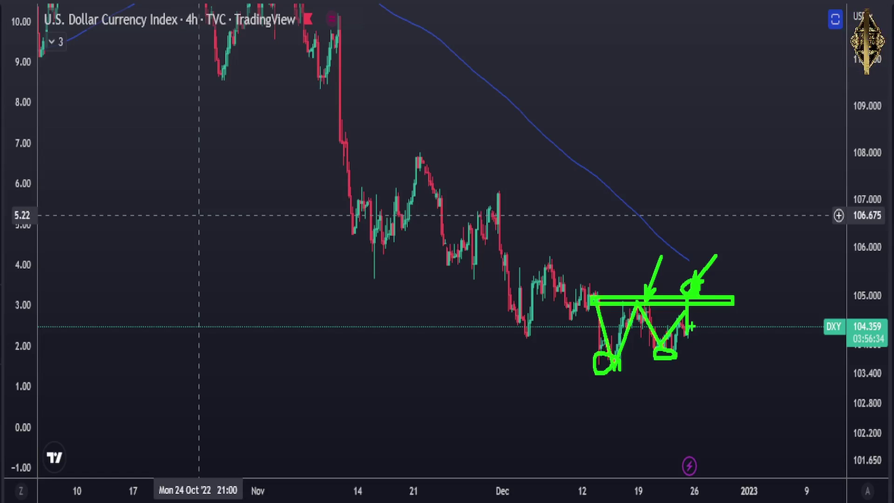
Clear the W markings, circle the latest candles, then sketch and erase a projected drop to about 102.2
key(e)
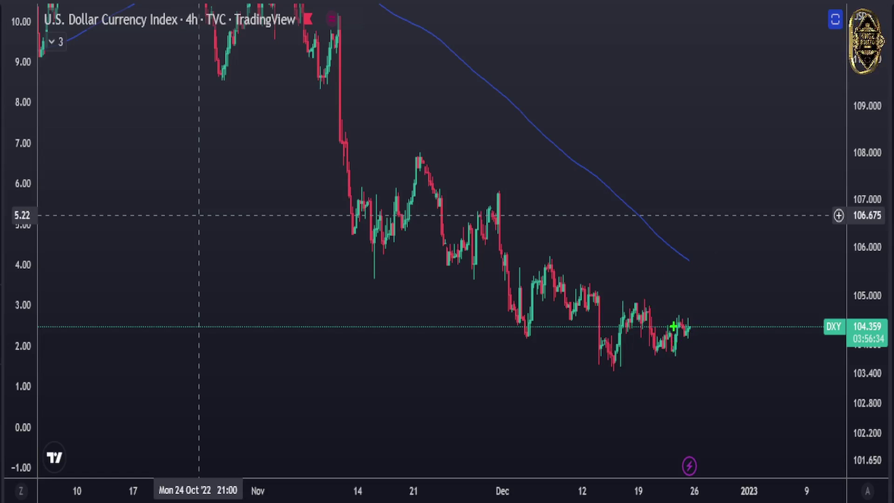
mouse_move(674, 329)
mouse_down()
mouse_move(683, 314)
mouse_move(684, 333)
mouse_move(682, 322)
mouse_up()
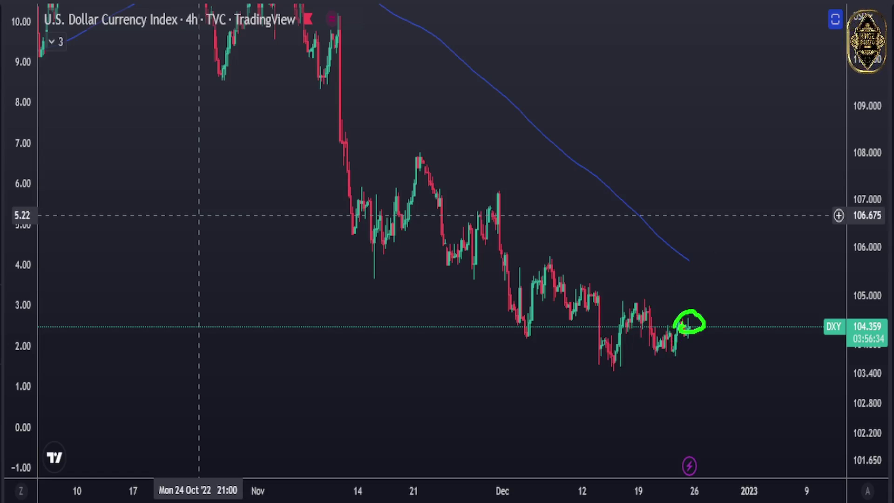
key(e)
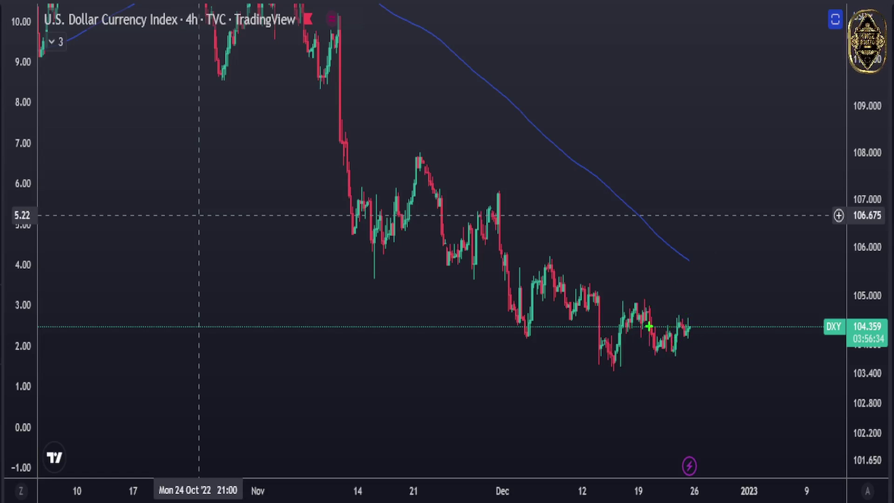
mouse_move(649, 327)
mouse_down()
mouse_move(670, 338)
mouse_move(681, 319)
mouse_move(715, 432)
mouse_up()
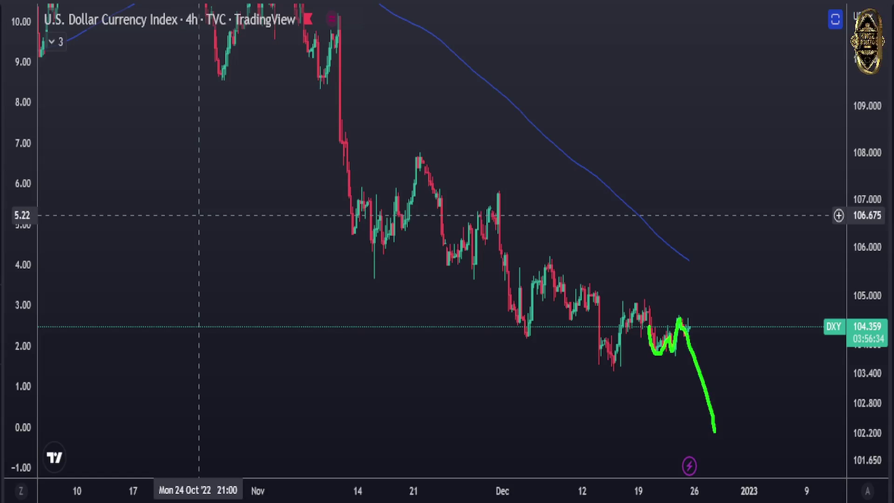
key(e)
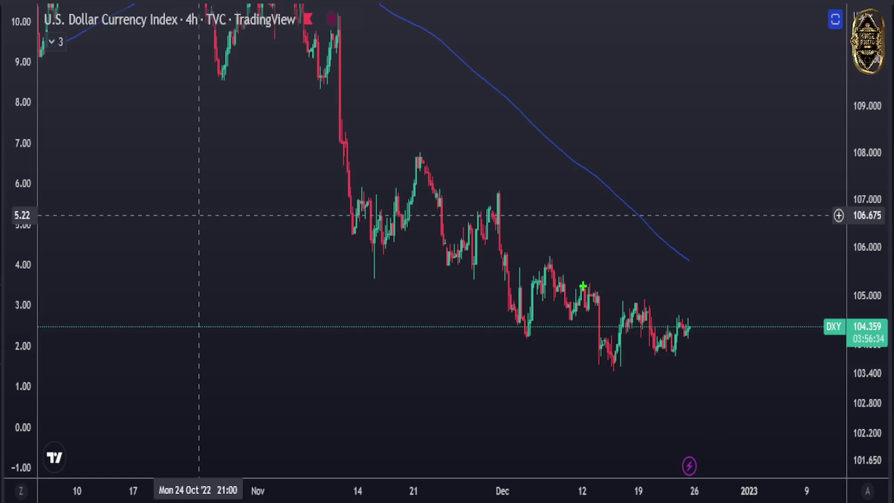
Draw a triangle from falling December highs and rising December lows, then clear it
drag(582, 286, 727, 326)
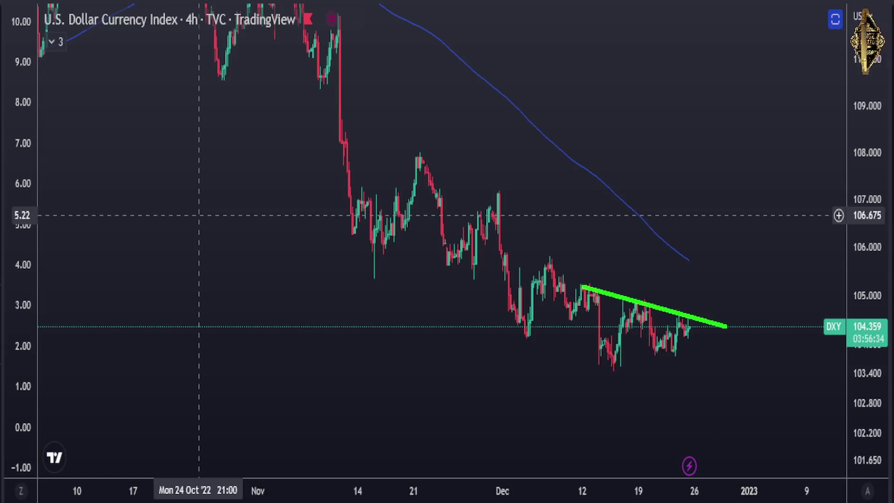
mouse_move(608, 373)
mouse_down()
mouse_move(721, 338)
mouse_move(689, 318)
mouse_move(693, 302)
mouse_up()
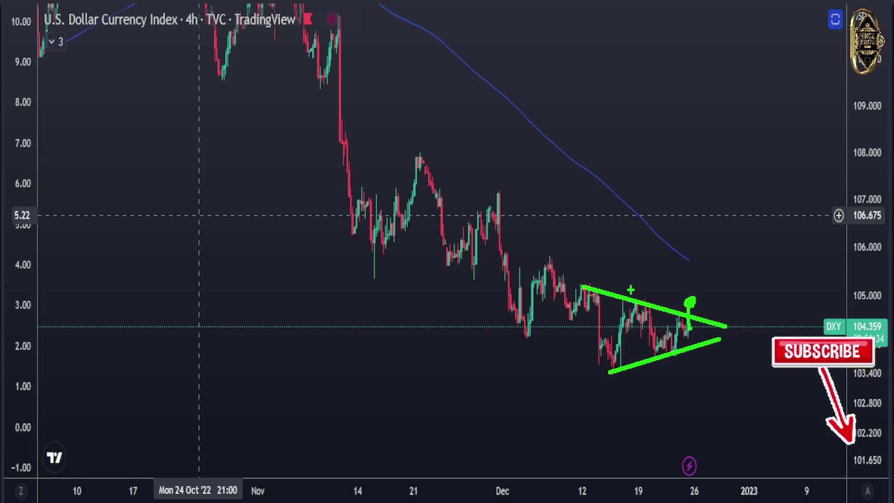
key(Escape)
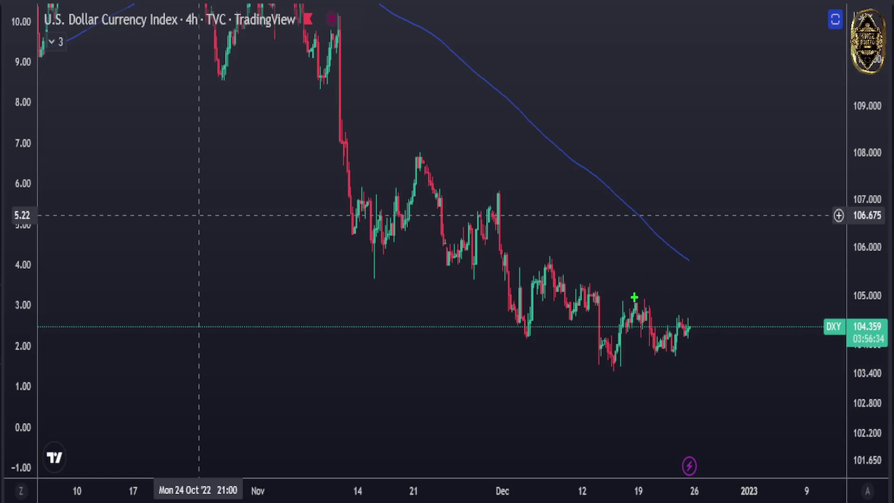
Mark the mid-December high with a band, two arrows at it, a rise through it and a circle below
drag(623, 300, 726, 300)
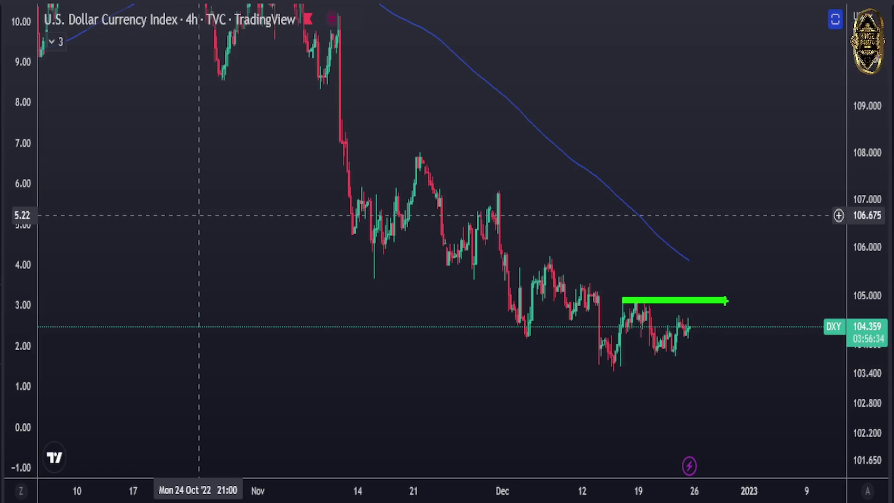
drag(650, 255, 639, 296)
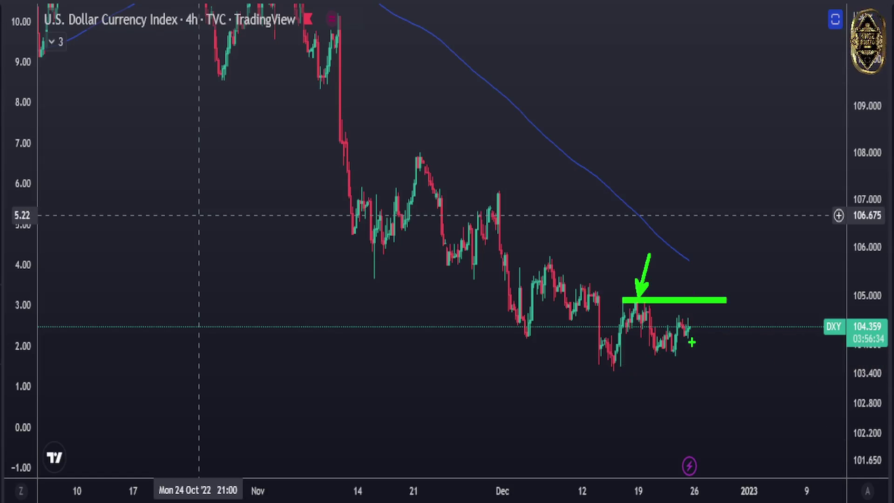
mouse_move(692, 340)
mouse_down()
mouse_move(697, 286)
mouse_move(689, 296)
mouse_up()
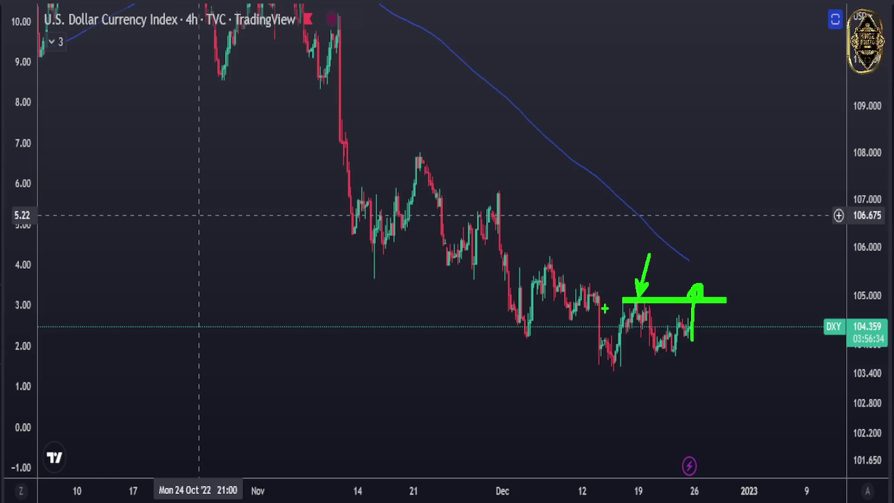
drag(617, 248, 626, 296)
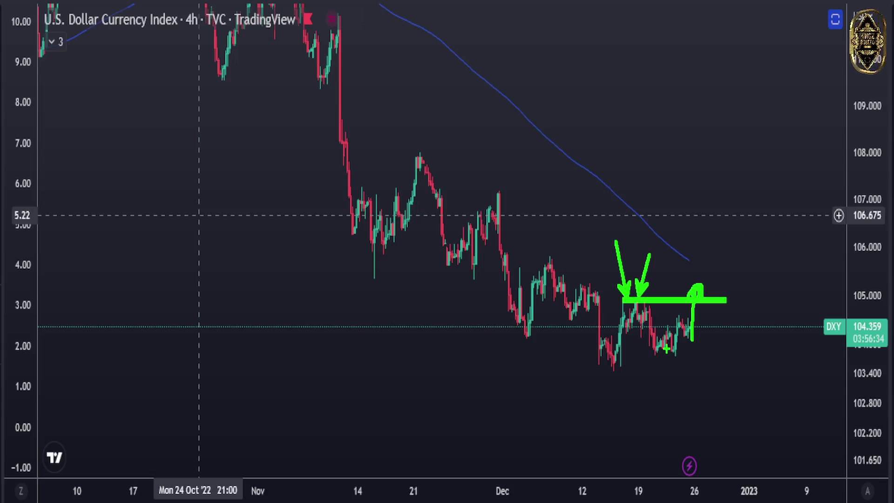
mouse_move(673, 346)
mouse_down()
mouse_move(689, 332)
mouse_move(698, 265)
mouse_move(685, 280)
mouse_up()
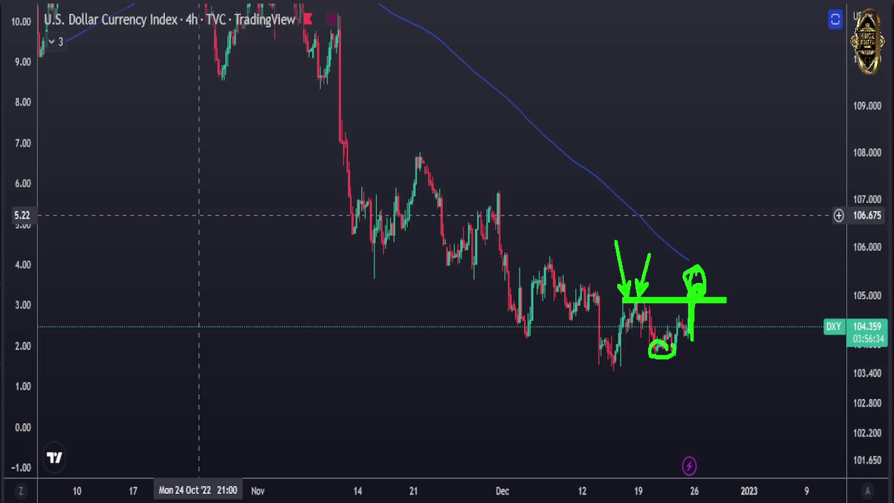
Sketch a first green zigzag through recent DXY swings with circled peak, arrow and target, then erase it
key(e)
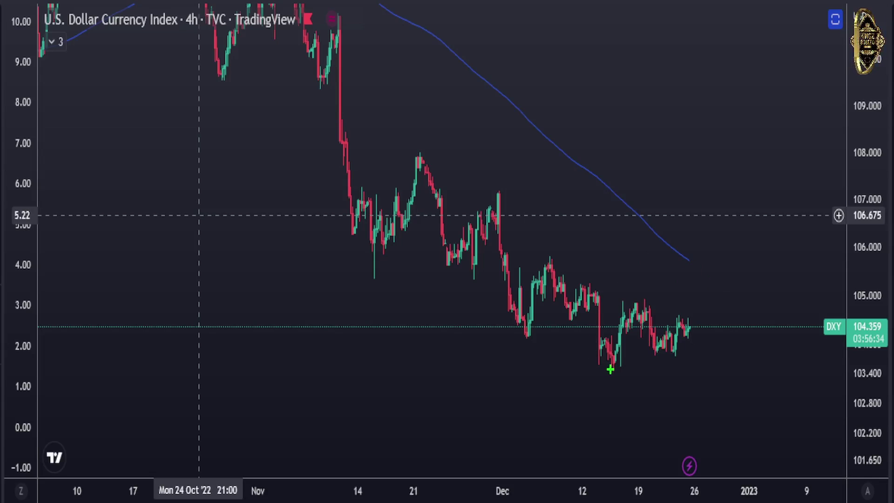
mouse_move(610, 369)
mouse_down()
mouse_move(639, 302)
mouse_move(669, 354)
mouse_move(708, 275)
mouse_up()
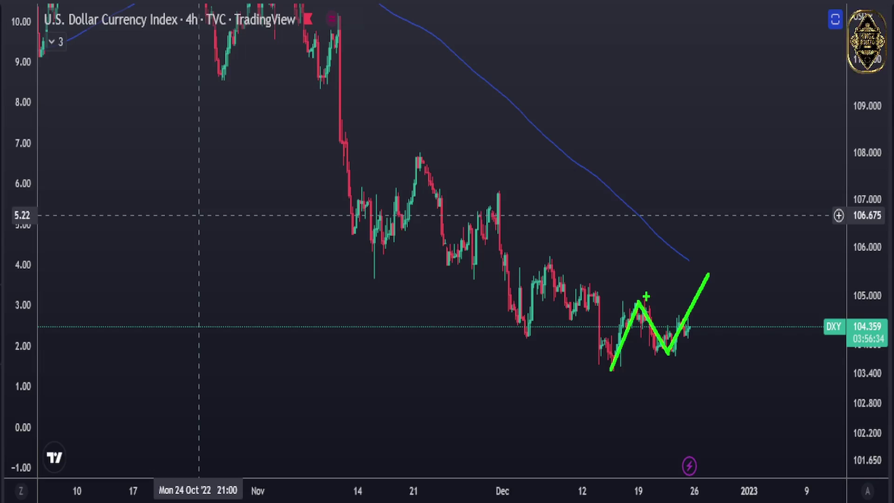
mouse_move(646, 297)
mouse_down()
mouse_move(631, 309)
mouse_move(645, 298)
mouse_up()
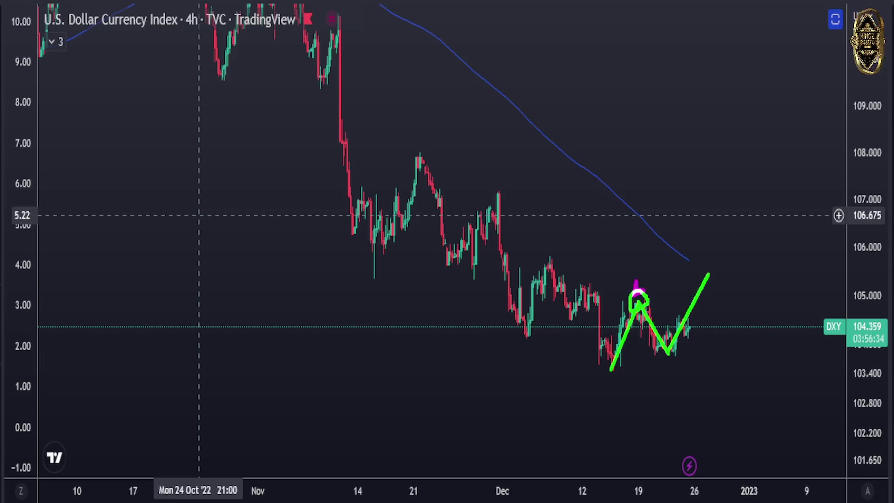
drag(626, 264, 634, 294)
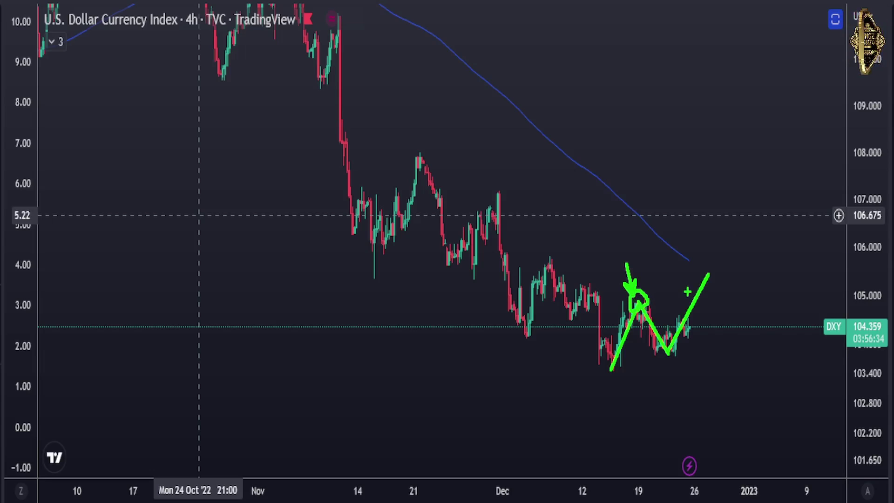
drag(720, 281, 722, 281)
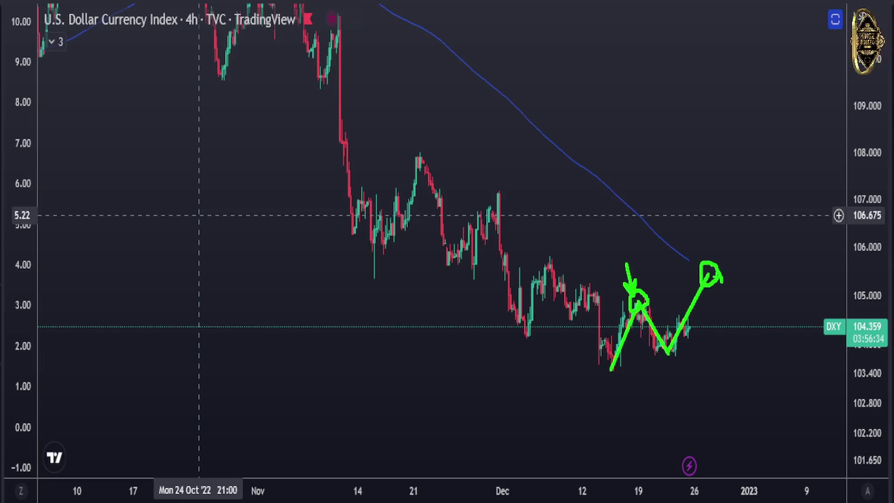
key(e)
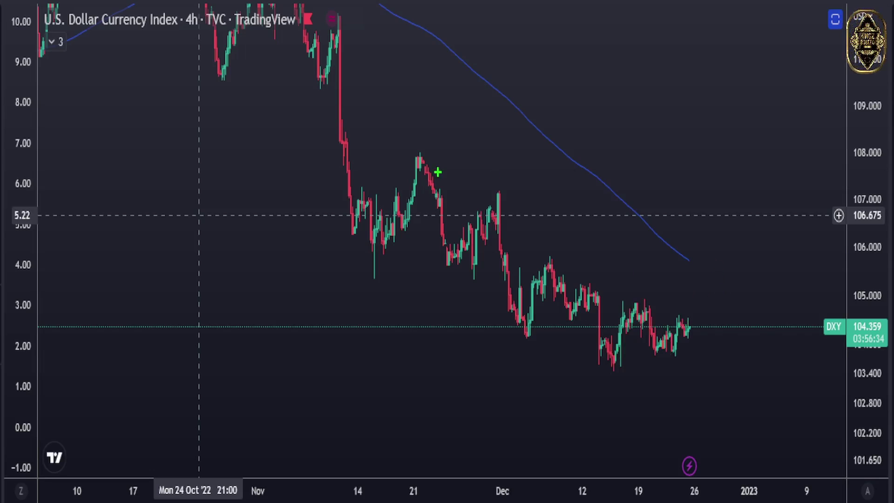
Trace the drop from the Nov 21 peak, circling the late-Nov, Dec 5, 15, 22 lows and Dec 19 high
mouse_move(420, 159)
mouse_down()
mouse_move(455, 270)
mouse_move(497, 203)
mouse_move(522, 331)
mouse_move(552, 254)
mouse_move(615, 370)
mouse_move(636, 300)
mouse_move(664, 349)
mouse_move(707, 272)
mouse_up()
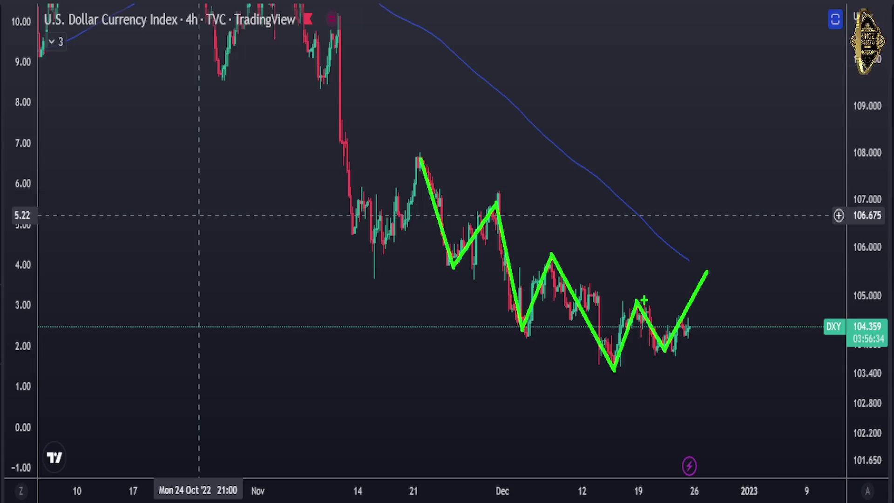
drag(644, 301, 642, 303)
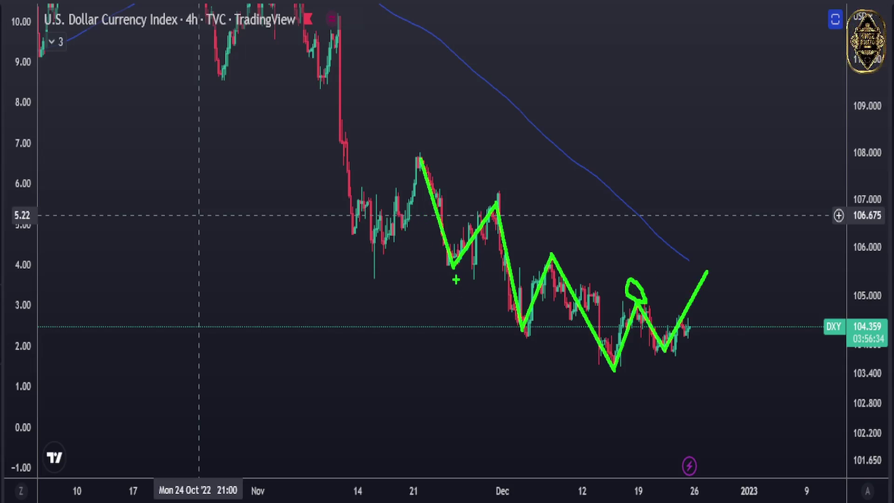
drag(459, 269, 457, 267)
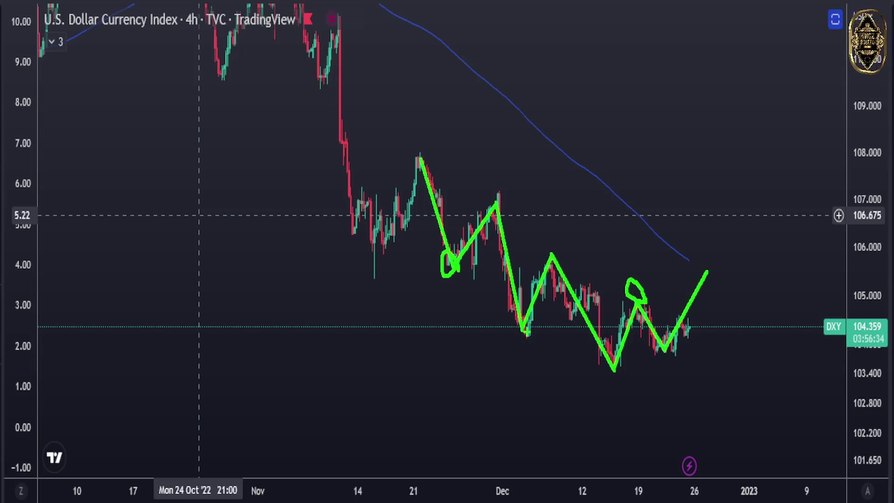
drag(526, 326, 524, 323)
drag(623, 363, 627, 369)
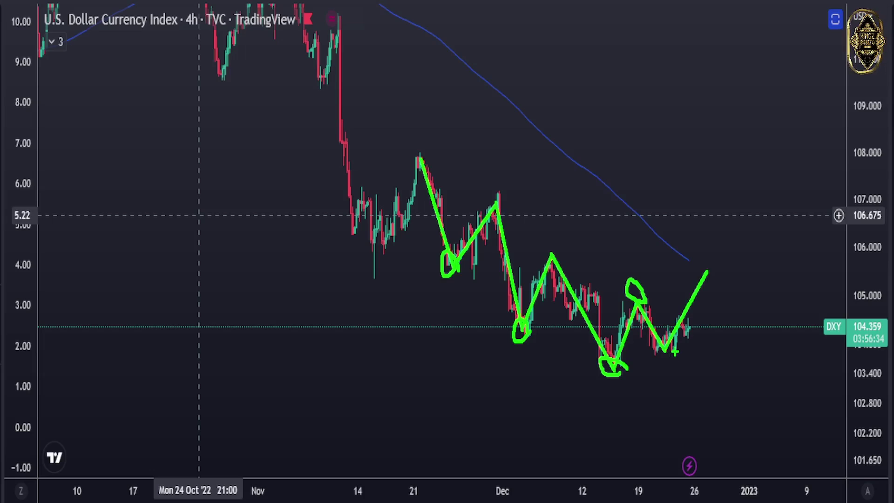
mouse_move(675, 352)
mouse_down()
mouse_move(658, 358)
mouse_move(674, 349)
mouse_up()
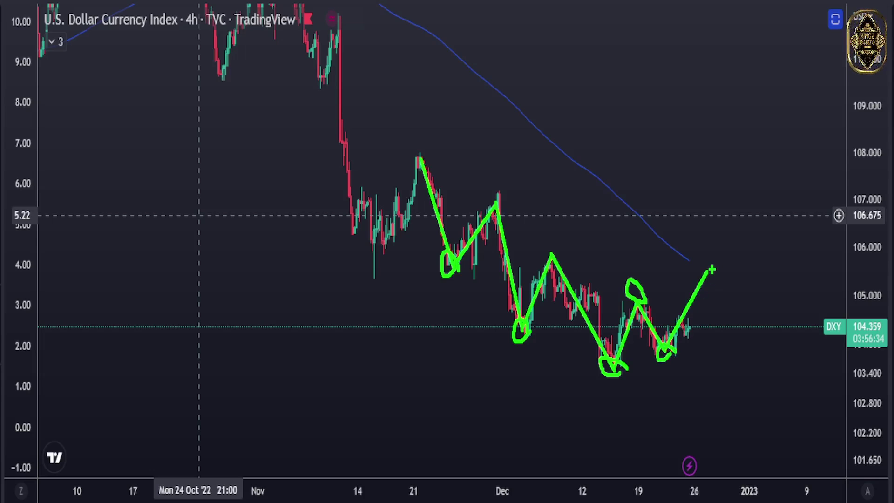
mouse_move(712, 269)
mouse_down()
mouse_move(704, 247)
mouse_move(721, 269)
mouse_up()
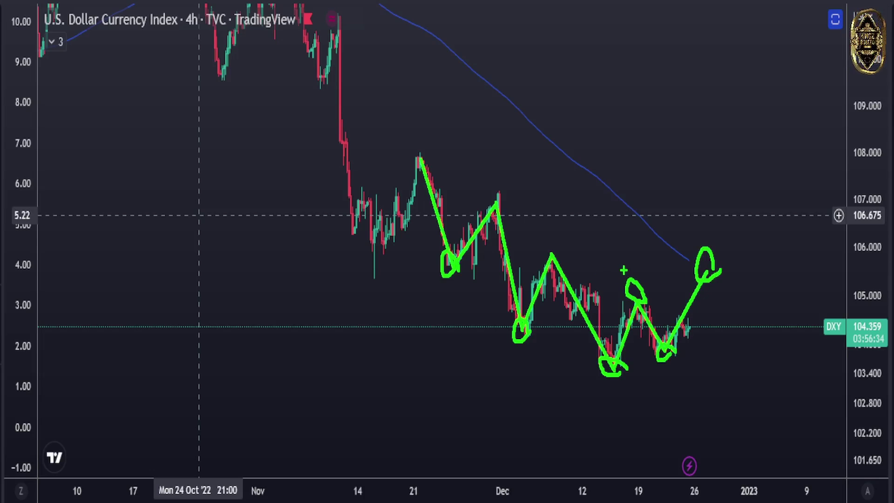
drag(624, 270, 596, 192)
Restore the indicator pane below DXY, then brush a support line, W-shaped bounce and resistance top line
key(Escape)
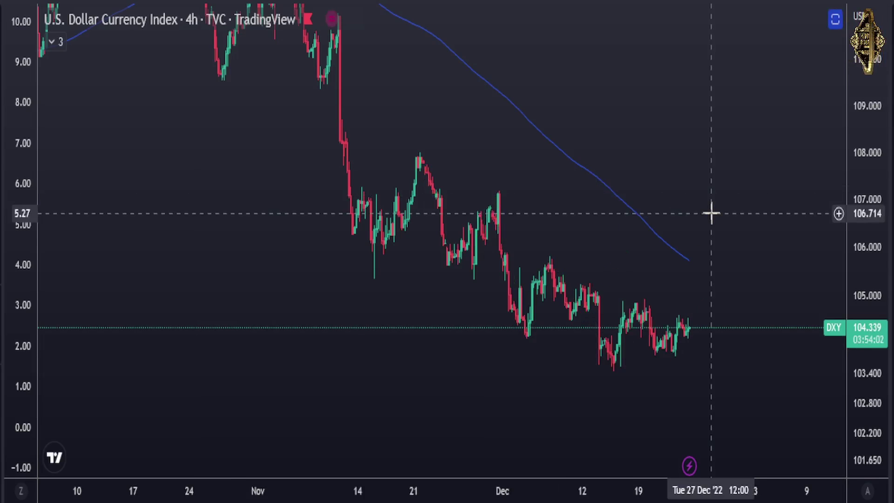
click(835, 21)
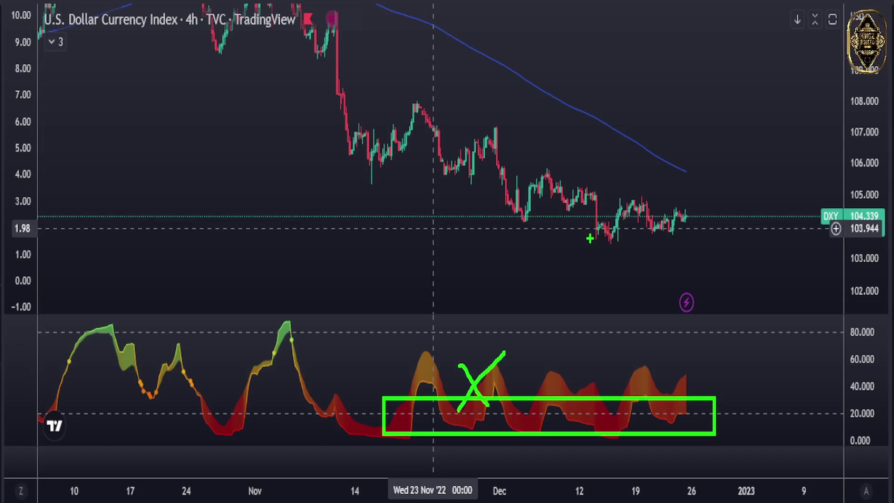
drag(591, 240, 704, 241)
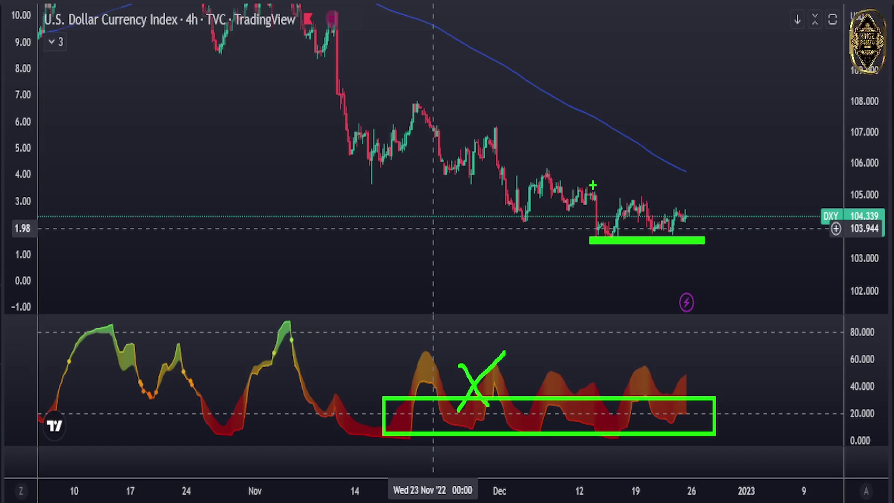
mouse_move(595, 195)
mouse_down()
mouse_move(611, 248)
mouse_move(644, 196)
mouse_move(665, 233)
mouse_move(690, 189)
mouse_up()
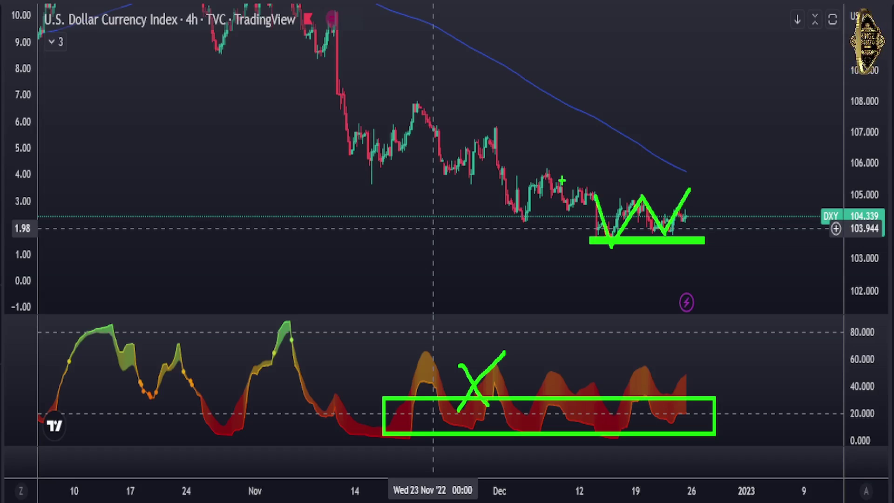
drag(588, 188, 699, 190)
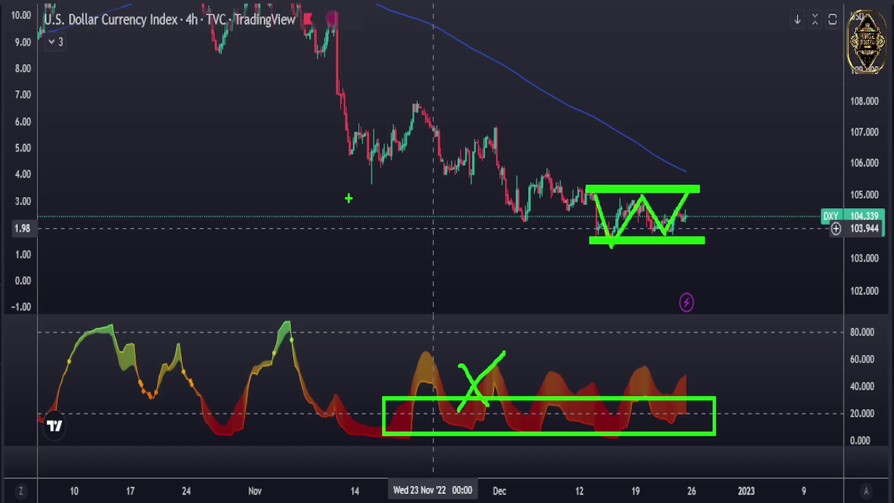
Write 'PCE' beside the Reuters dollar headline, box its final words and draw an arrow to it
key(Escape)
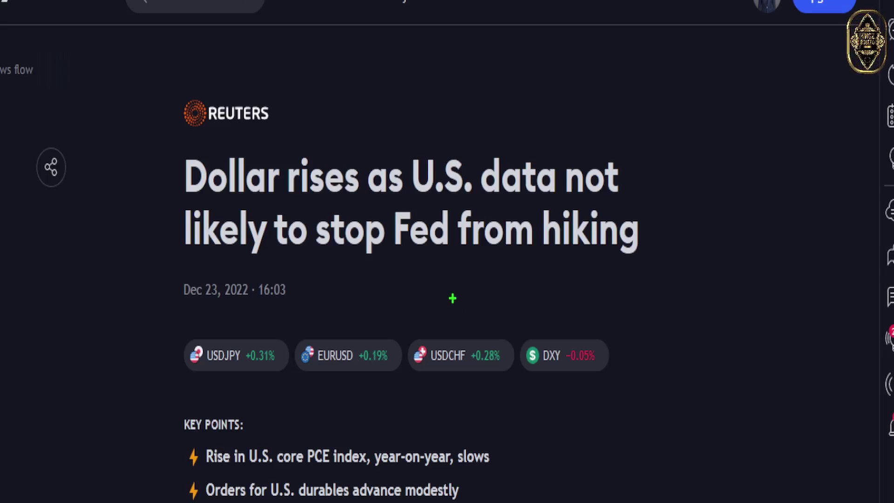
mouse_move(481, 263)
mouse_down()
mouse_move(508, 284)
mouse_move(486, 289)
mouse_up()
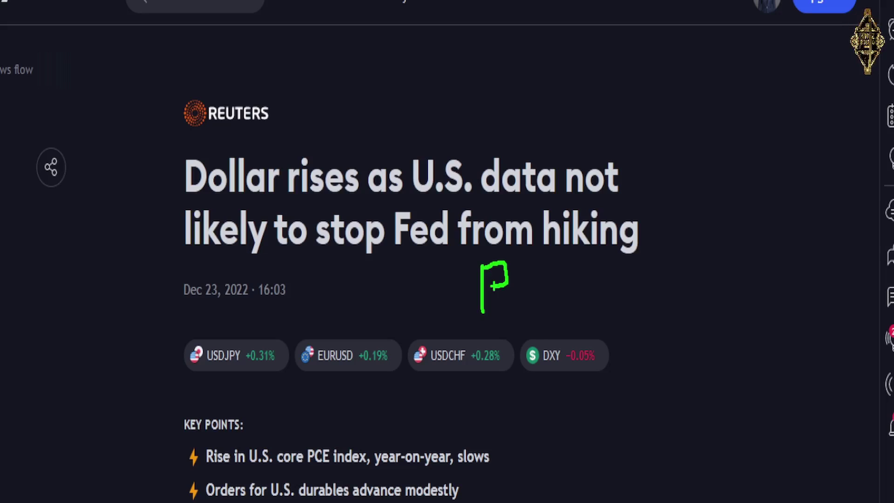
drag(551, 264, 551, 319)
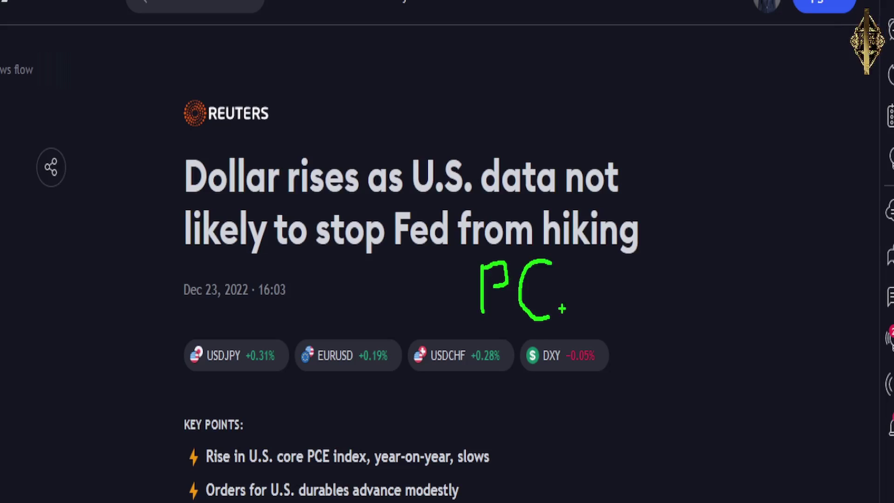
mouse_move(596, 266)
mouse_down()
mouse_move(574, 301)
mouse_move(580, 313)
mouse_move(597, 313)
mouse_up()
drag(576, 296, 585, 297)
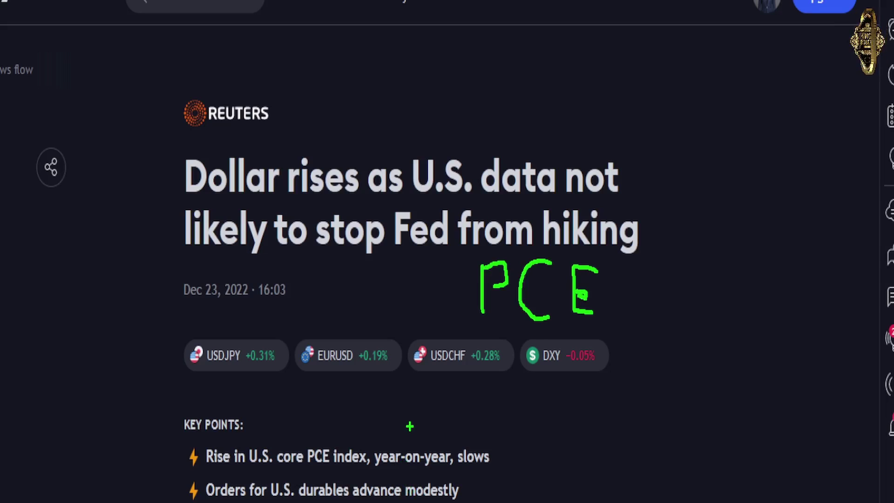
mouse_move(429, 281)
mouse_down()
mouse_move(442, 211)
mouse_move(484, 173)
mouse_move(578, 272)
mouse_move(439, 291)
mouse_up()
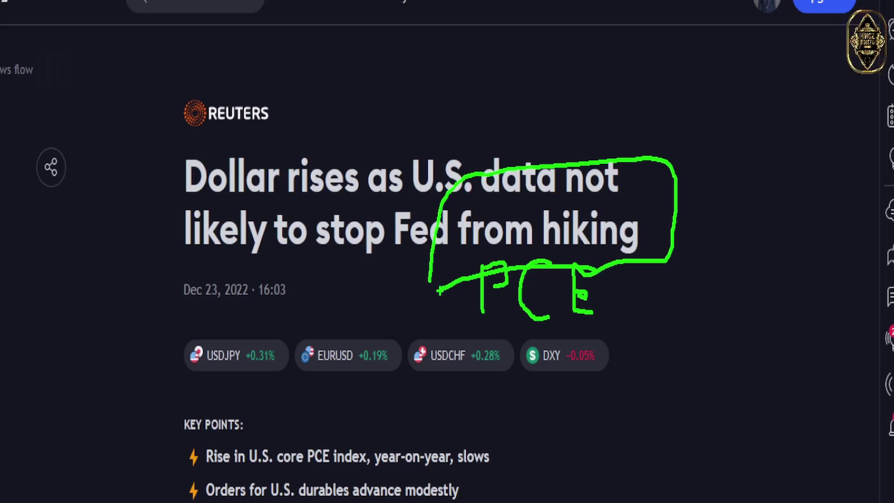
mouse_move(330, 471)
mouse_down()
mouse_move(376, 241)
mouse_move(379, 276)
mouse_move(356, 265)
mouse_up()
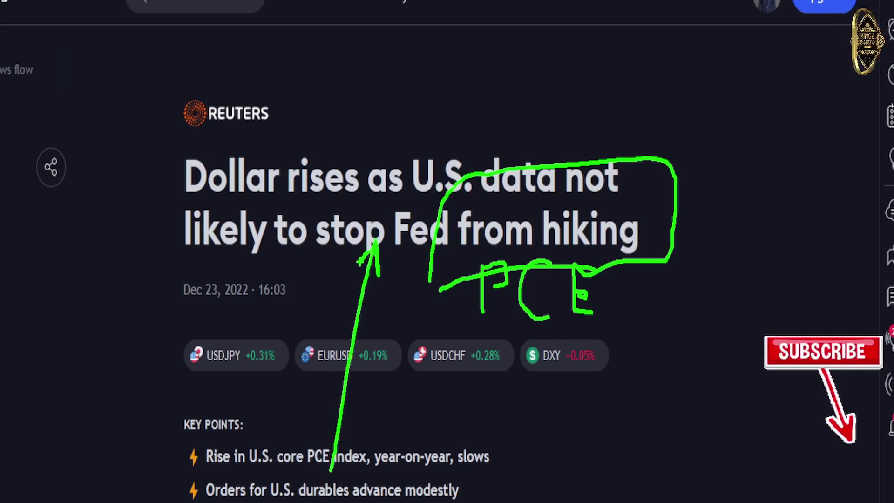
Erase the news annotations and move to the BTCUSD 4-hour chart
key(e)
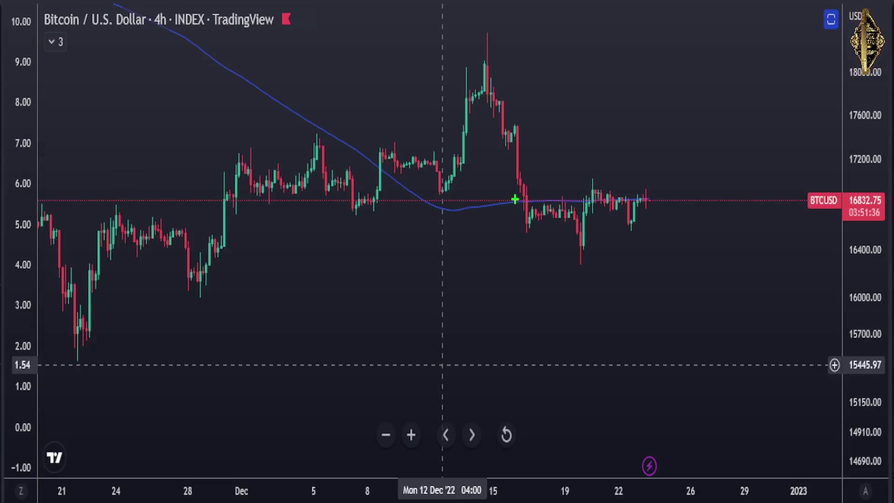
Trace a W through Bitcoin's three recent lows with a rising line and vertical breakout marker
mouse_move(515, 198)
mouse_down()
mouse_move(525, 242)
mouse_move(557, 221)
mouse_move(583, 268)
mouse_move(601, 199)
mouse_move(635, 240)
mouse_move(649, 192)
mouse_up()
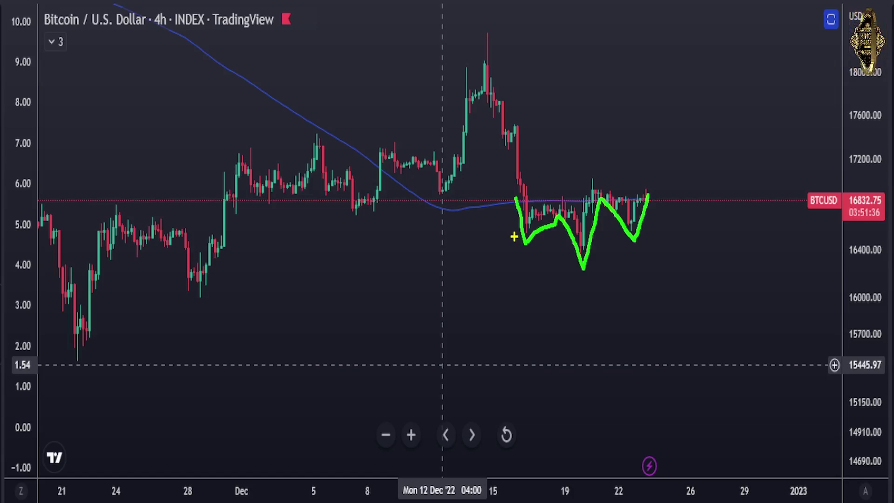
drag(515, 237, 530, 248)
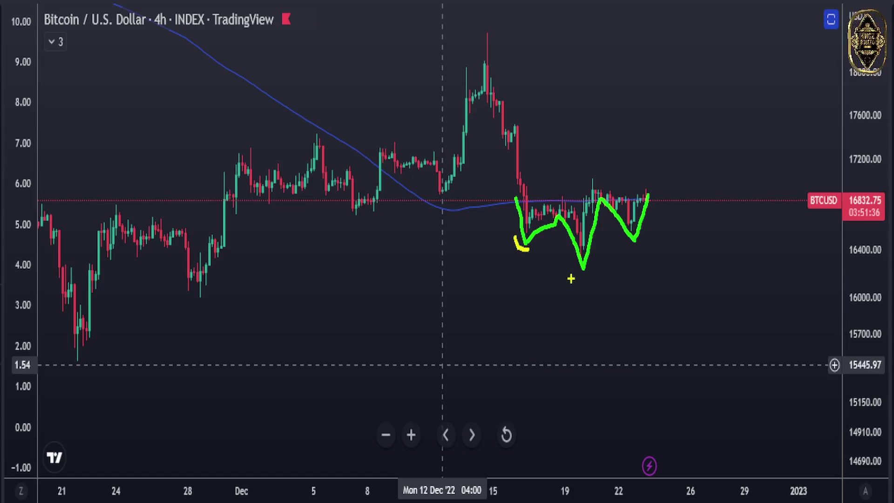
drag(573, 274, 591, 273)
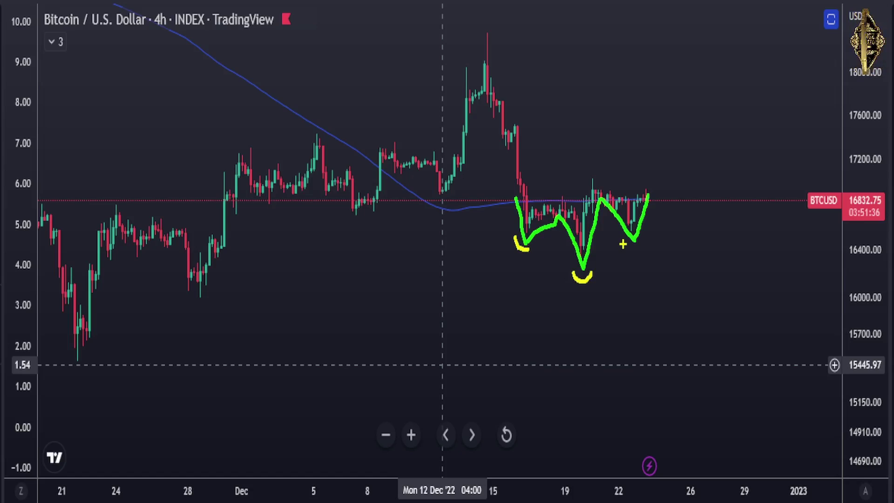
mouse_move(623, 244)
mouse_down()
mouse_move(643, 251)
mouse_move(645, 240)
mouse_up()
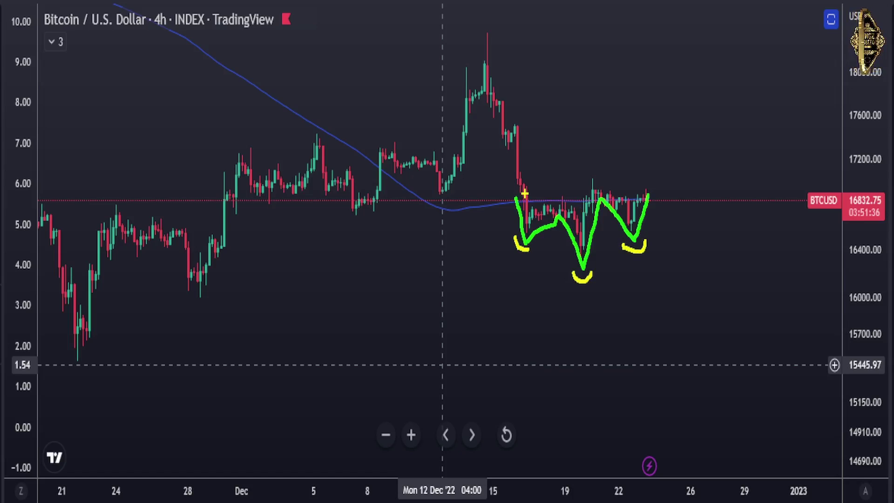
drag(525, 194, 645, 158)
mouse_move(647, 205)
mouse_down()
mouse_move(645, 156)
mouse_move(654, 169)
mouse_move(647, 164)
mouse_up()
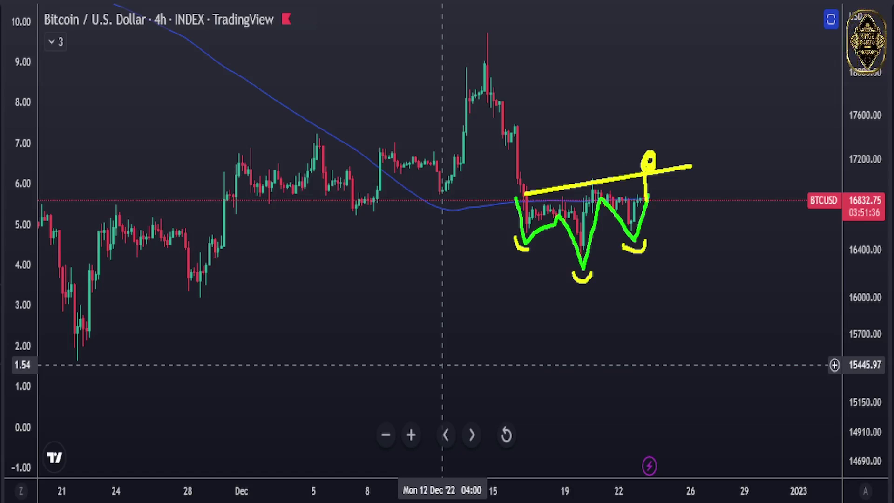
drag(644, 156, 644, 116)
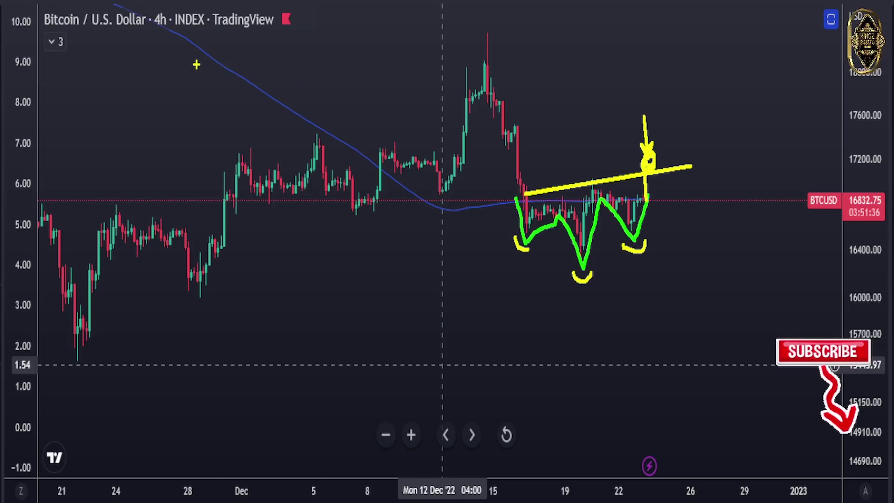
Box the December-peak resistance and recent-lows support zones, then sketch the projected price path
drag(197, 64, 758, 92)
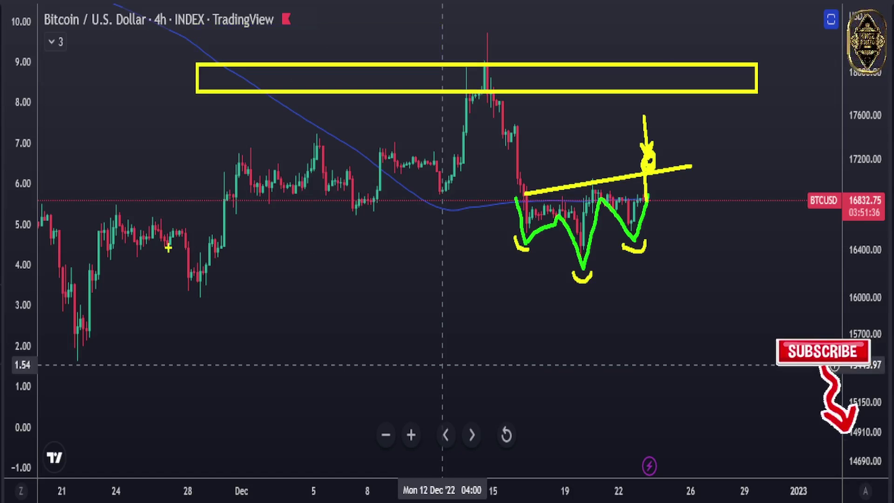
mouse_move(126, 270)
mouse_down()
mouse_move(585, 299)
mouse_move(683, 267)
mouse_move(745, 283)
mouse_up()
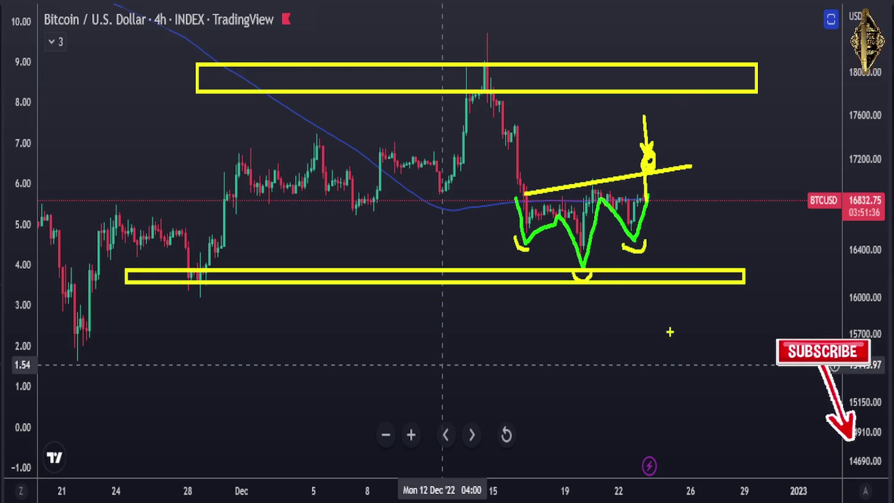
mouse_move(501, 89)
mouse_down()
mouse_move(490, 72)
mouse_move(484, 91)
mouse_move(496, 85)
mouse_move(497, 109)
mouse_move(627, 163)
mouse_move(685, 254)
mouse_up()
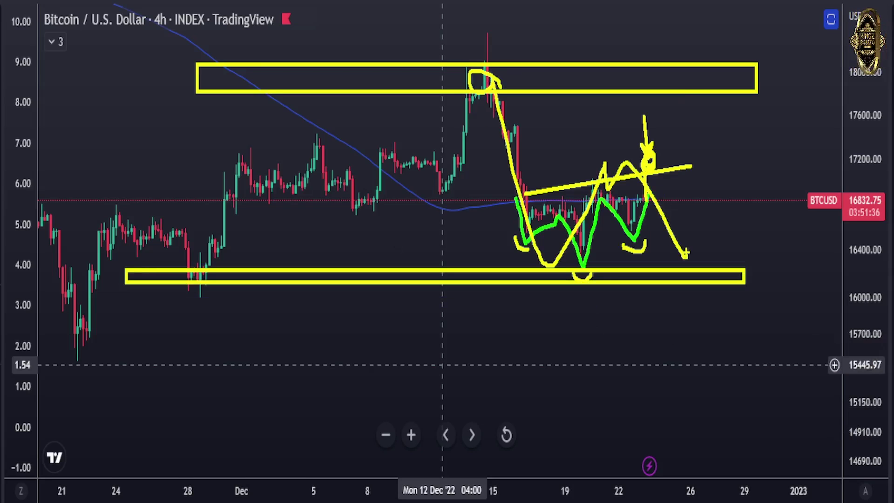
Draw a rising trendline across Bitcoin's recent highs with a breakout mark above it
key(e)
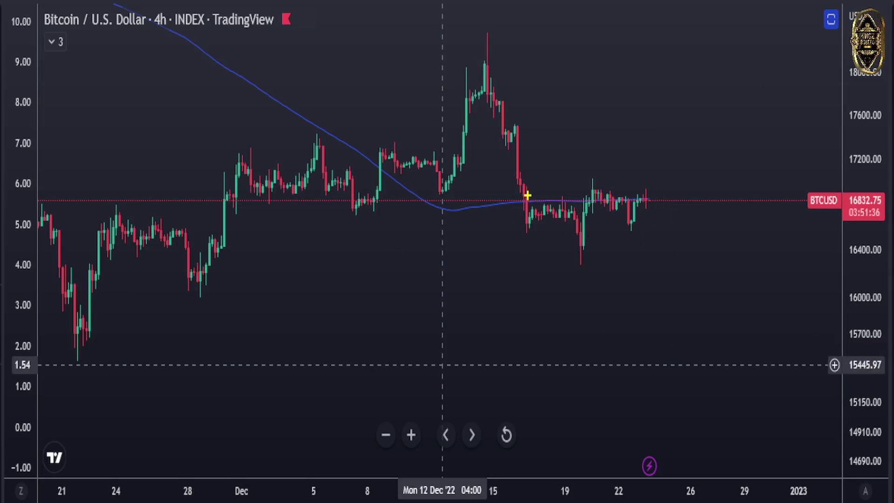
drag(526, 200, 680, 173)
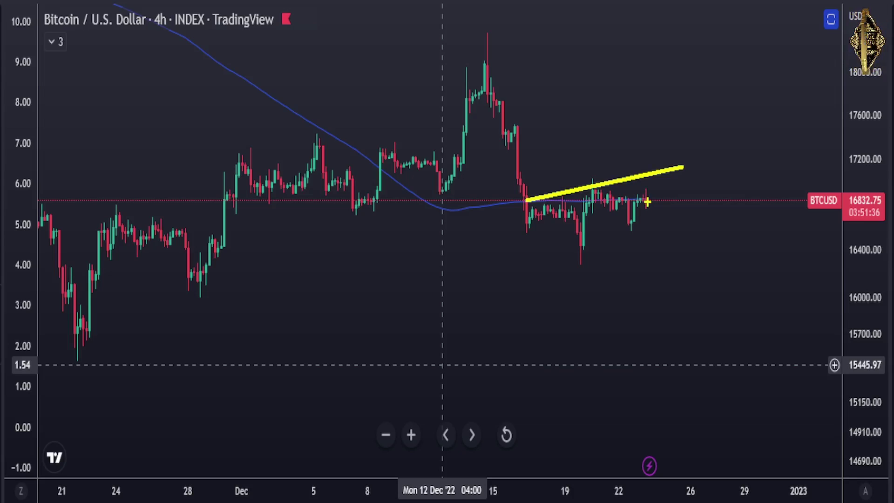
mouse_move(647, 201)
mouse_down()
mouse_move(648, 159)
mouse_move(646, 171)
mouse_up()
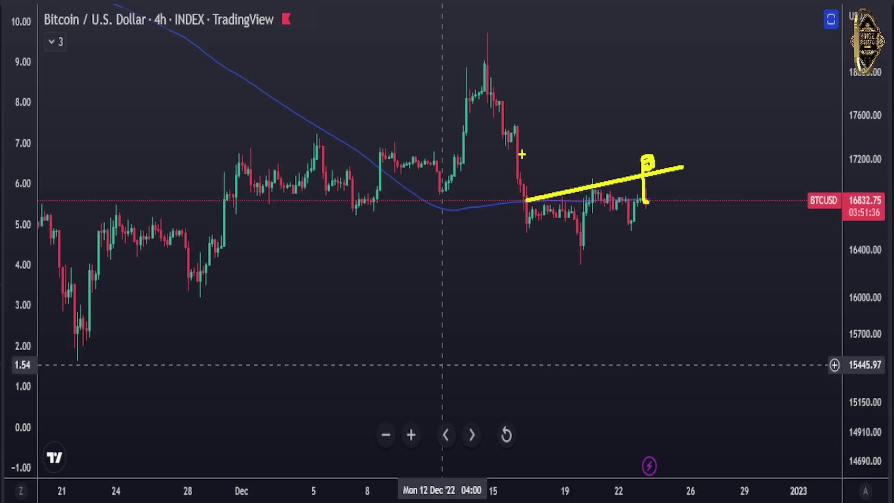
Circle the falling candles, range lows and breakout, add an arrow, and sketch a drop
mouse_move(507, 148)
mouse_down()
mouse_move(522, 155)
mouse_move(511, 149)
mouse_up()
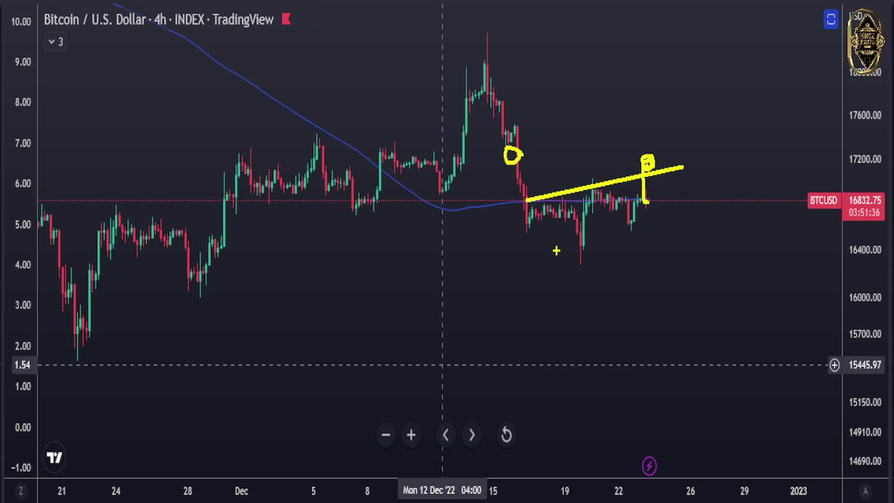
mouse_move(534, 236)
mouse_down()
mouse_move(522, 231)
mouse_move(531, 226)
mouse_move(530, 287)
mouse_up()
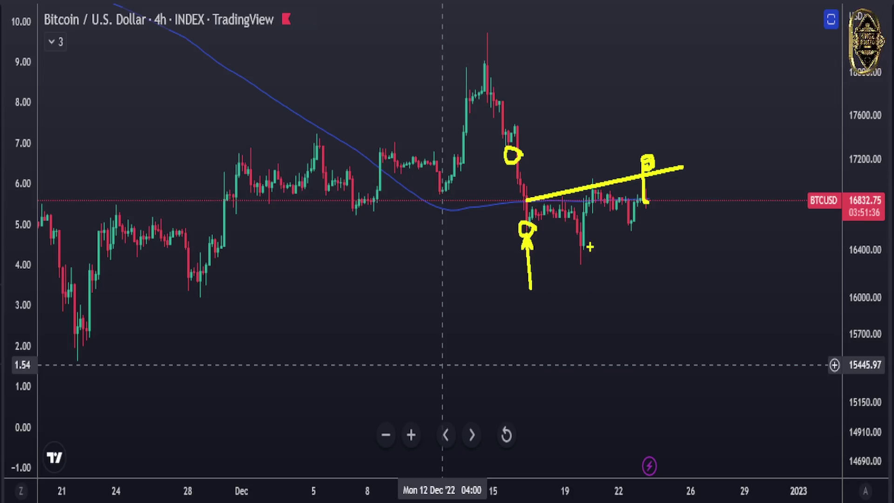
mouse_move(588, 244)
mouse_down()
mouse_move(574, 244)
mouse_move(590, 251)
mouse_move(597, 297)
mouse_up()
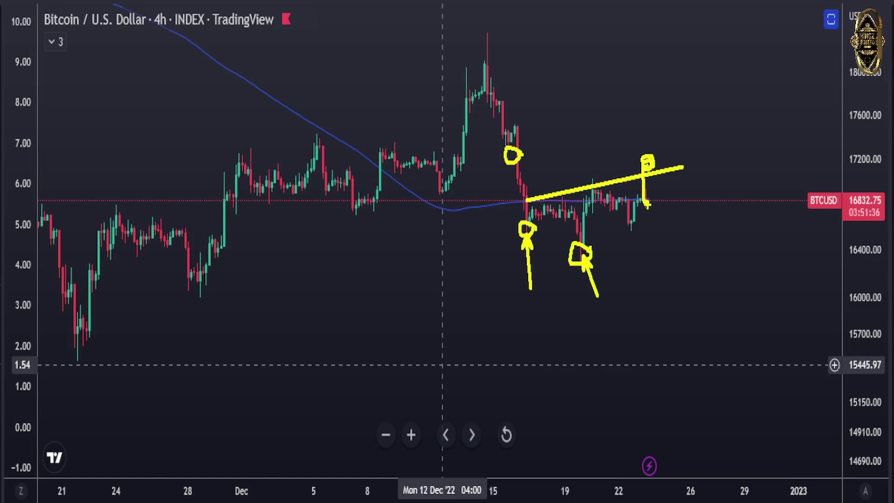
mouse_move(641, 194)
mouse_down()
mouse_move(659, 163)
mouse_move(645, 142)
mouse_move(652, 154)
mouse_move(657, 144)
mouse_up()
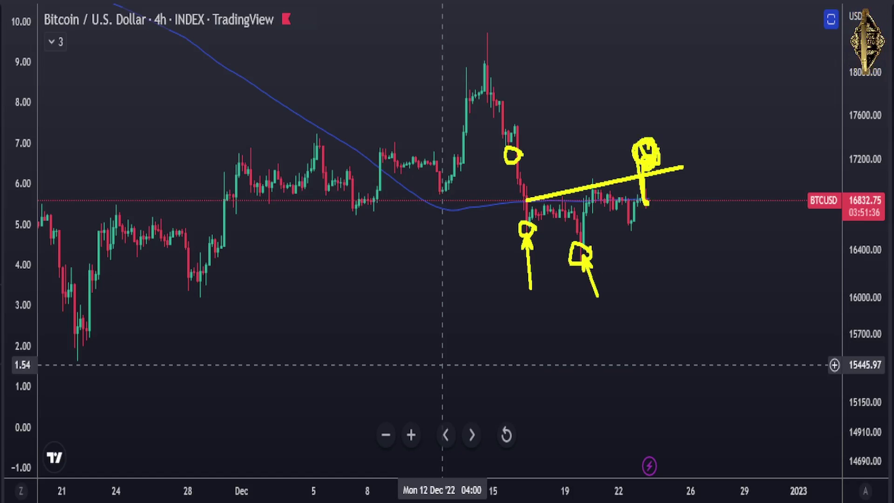
drag(724, 110, 721, 109)
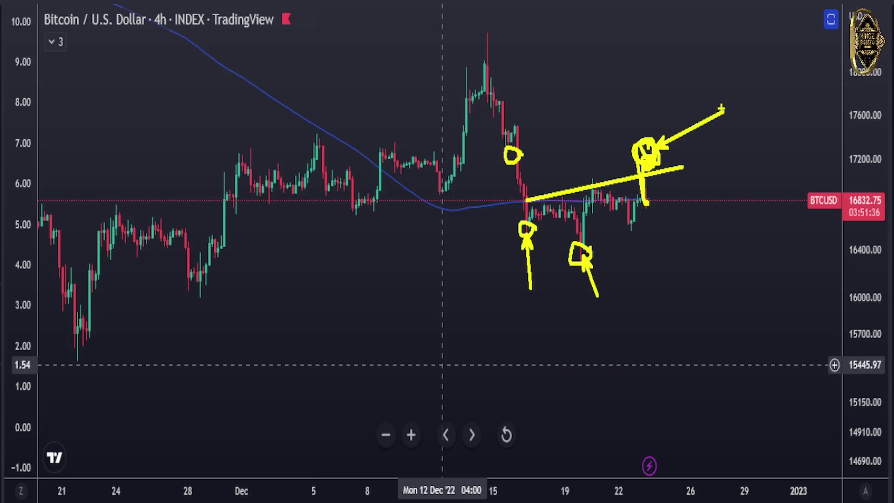
mouse_move(646, 201)
mouse_down()
mouse_move(685, 337)
mouse_move(676, 359)
mouse_move(701, 336)
mouse_up()
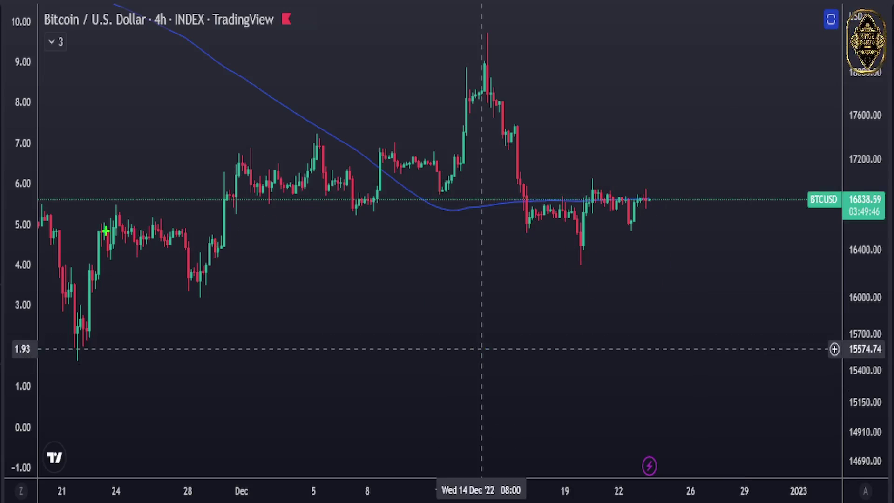
Try a range box, trendline with breakout, and U-marks on three lows, erasing each attempt
mouse_move(97, 213)
mouse_down()
mouse_move(543, 285)
mouse_move(731, 259)
mouse_move(731, 246)
mouse_up()
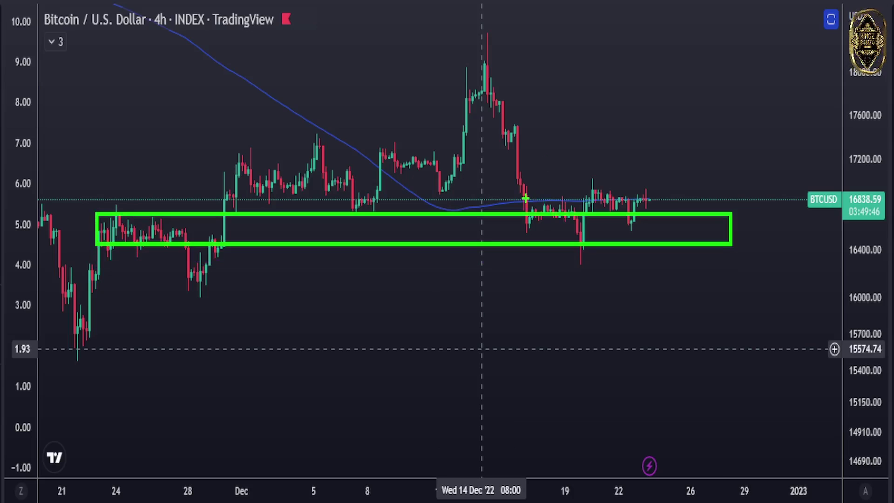
drag(525, 201, 691, 162)
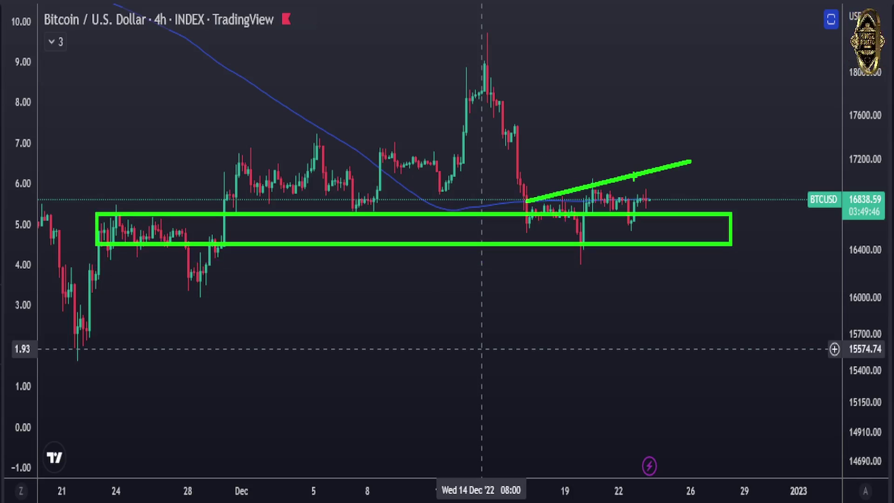
mouse_move(648, 201)
mouse_down()
mouse_move(652, 157)
mouse_move(652, 165)
mouse_up()
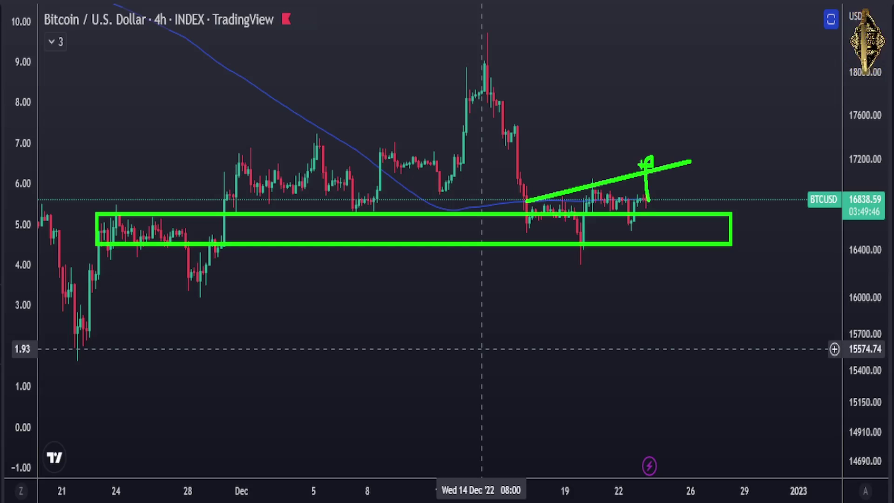
key(e)
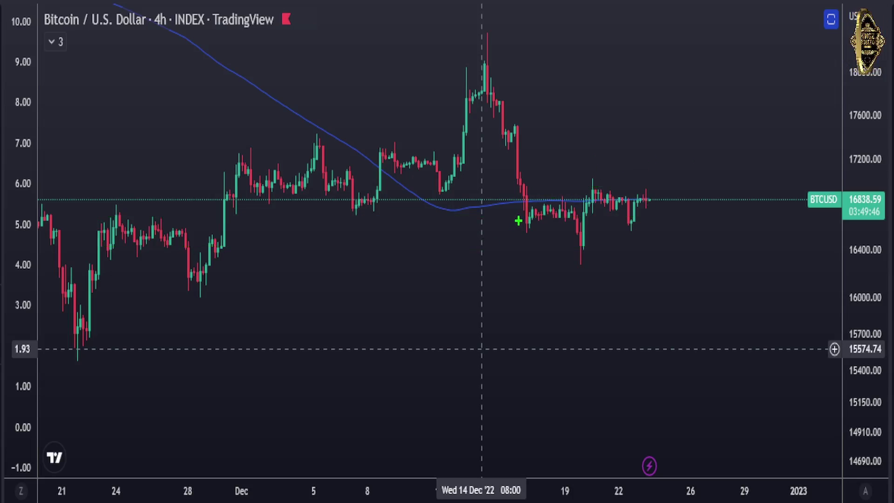
mouse_move(518, 218)
mouse_down()
mouse_move(536, 241)
mouse_move(592, 264)
mouse_up()
drag(613, 230, 647, 239)
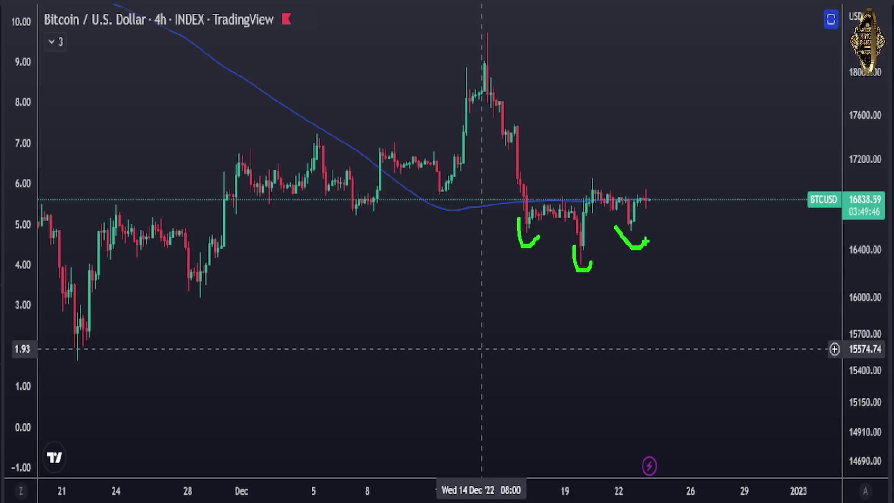
key(e)
Redraw the rising trendline with a circled breakout above it and up and down arrows at it
drag(529, 206, 740, 145)
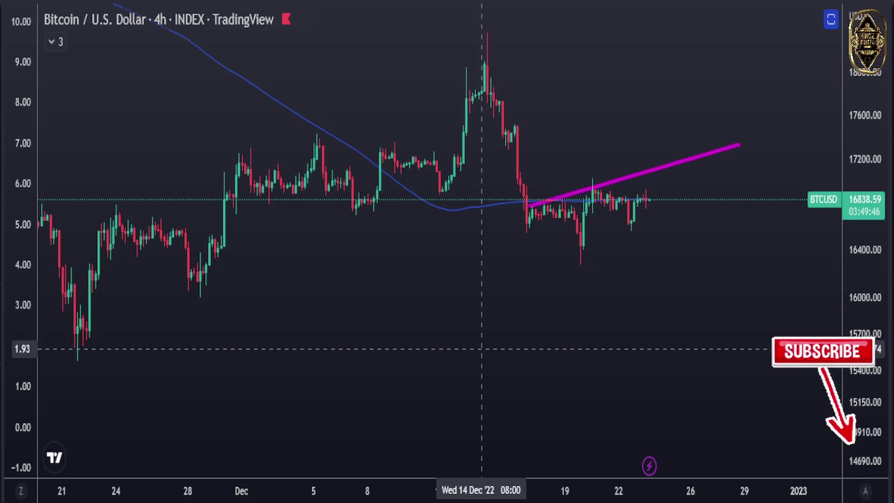
mouse_move(651, 200)
mouse_down()
mouse_move(656, 153)
mouse_move(647, 159)
mouse_up()
mouse_move(675, 218)
mouse_down()
mouse_move(661, 185)
mouse_move(671, 196)
mouse_up()
mouse_move(708, 99)
mouse_down()
mouse_move(669, 156)
mouse_move(645, 137)
mouse_move(667, 141)
mouse_move(655, 159)
mouse_up()
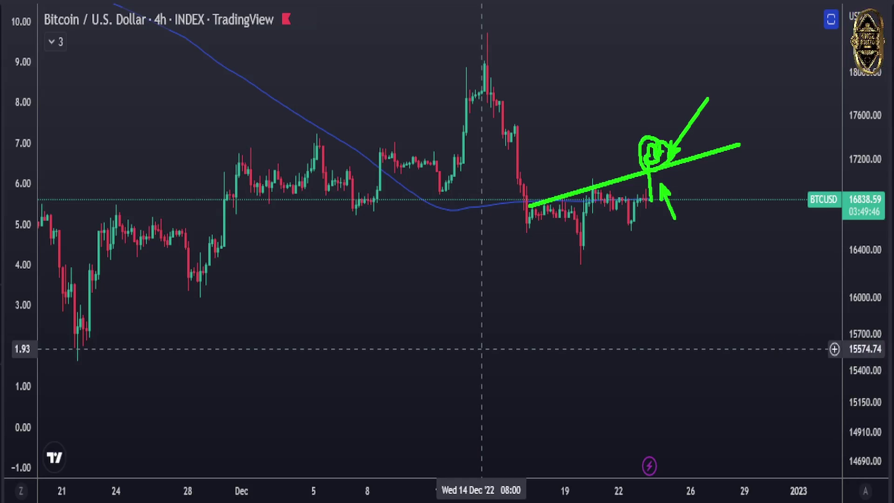
Circle the flat RSI stretch near 48 and sketch paths dropping to 30 and rising to 54
key(Escape)
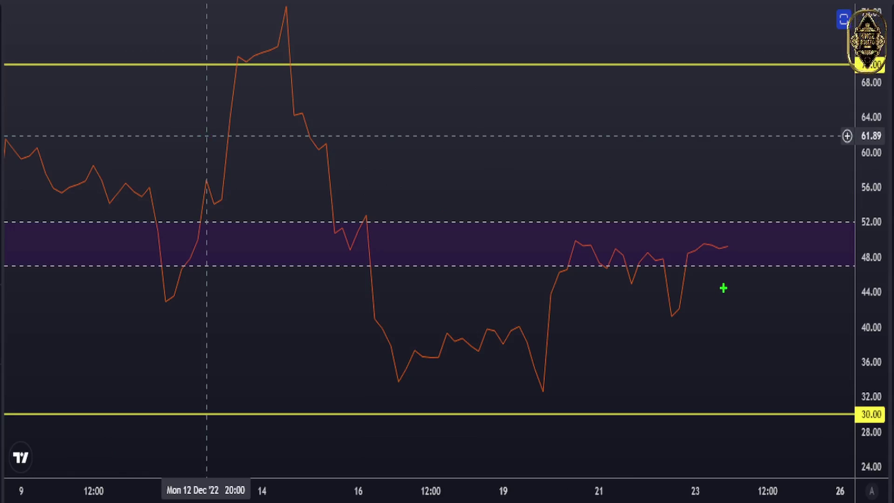
mouse_move(737, 243)
mouse_down()
mouse_move(583, 223)
mouse_move(564, 235)
mouse_move(619, 264)
mouse_move(737, 259)
mouse_up()
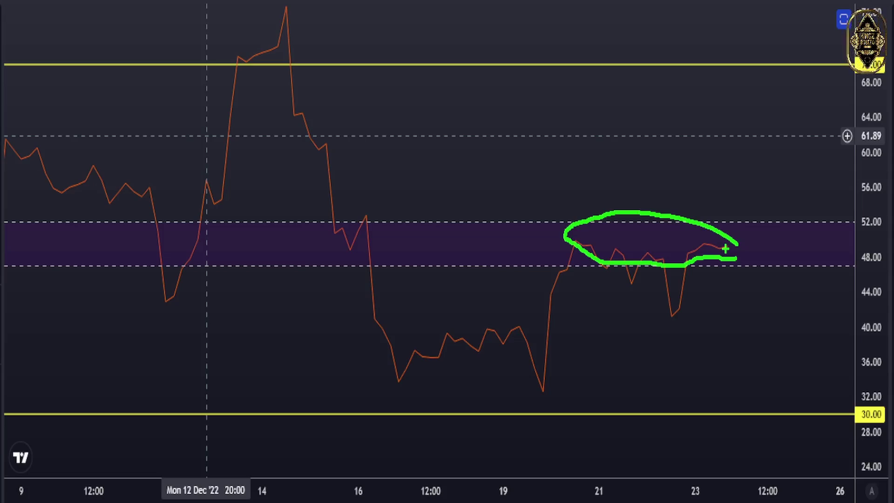
mouse_move(725, 249)
mouse_down()
mouse_move(759, 416)
mouse_move(752, 408)
mouse_up()
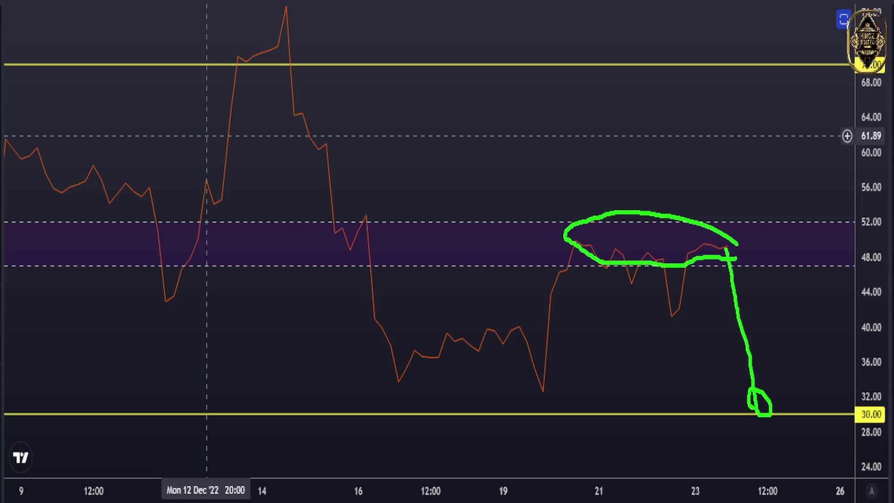
mouse_move(729, 254)
mouse_down()
mouse_move(750, 207)
mouse_move(745, 212)
mouse_up()
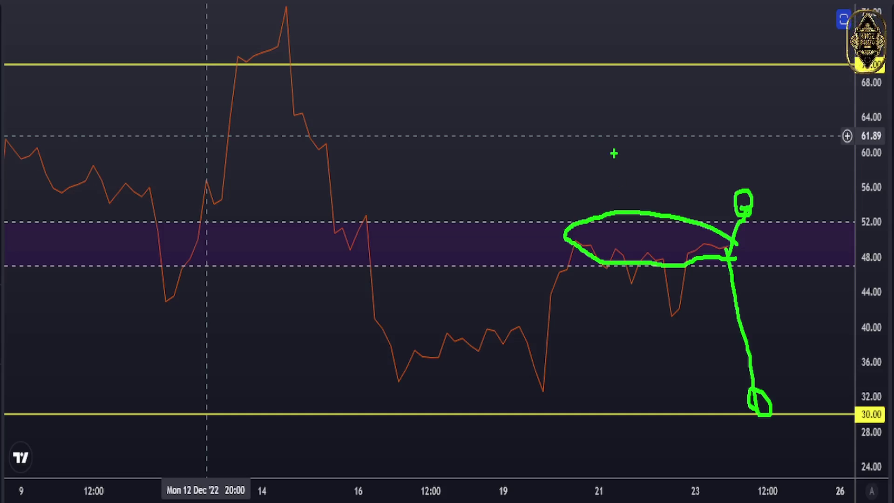
Box the RSI zones near 50, 36–42 and 60–64, with an arrow at the upper box
key(e)
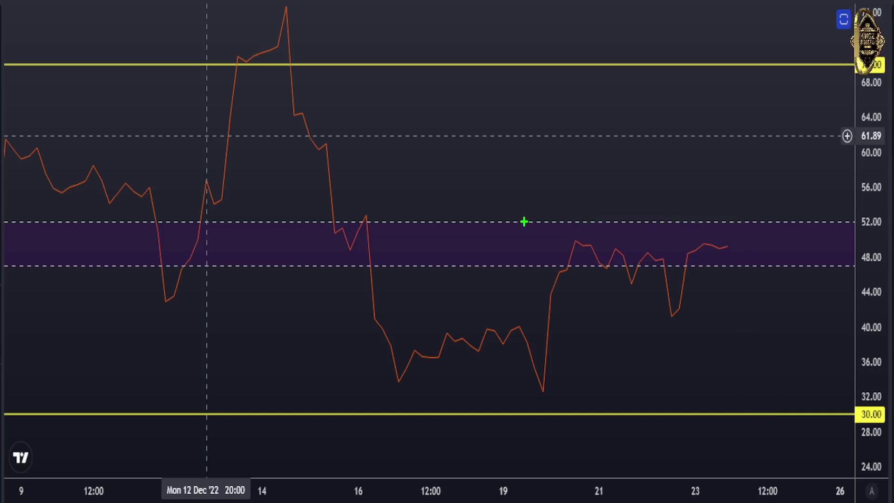
drag(524, 222, 752, 269)
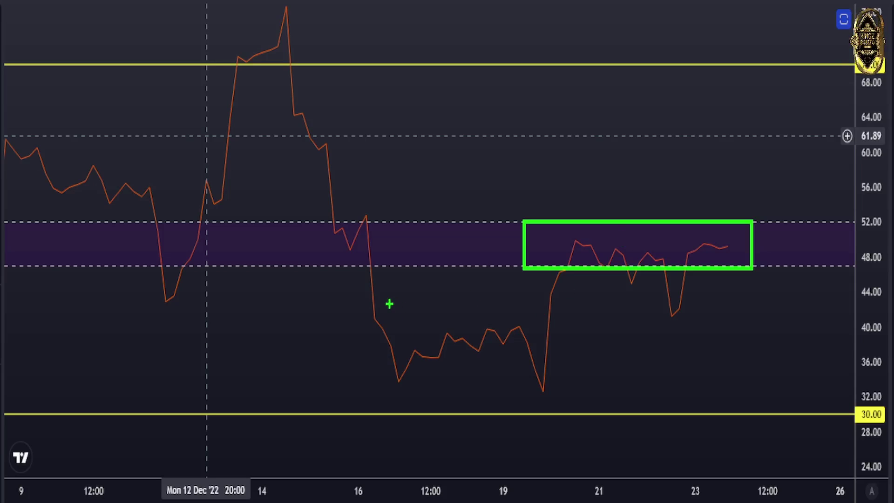
drag(389, 303, 795, 370)
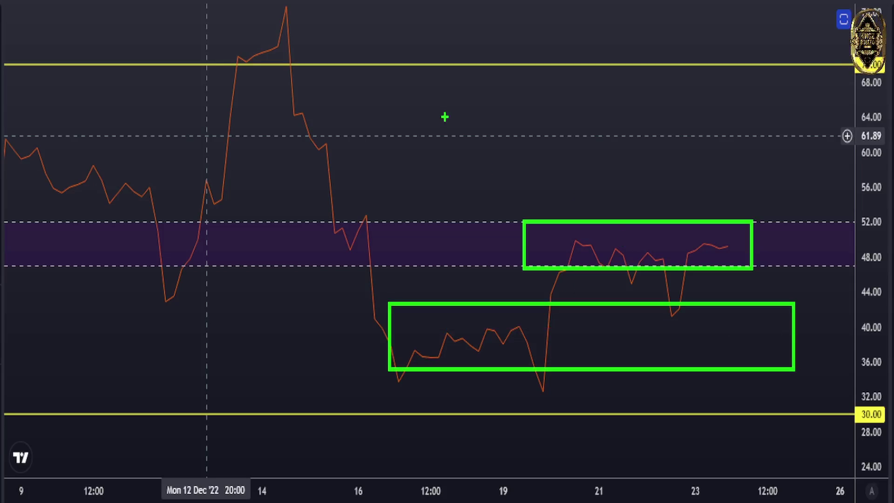
drag(419, 102, 747, 149)
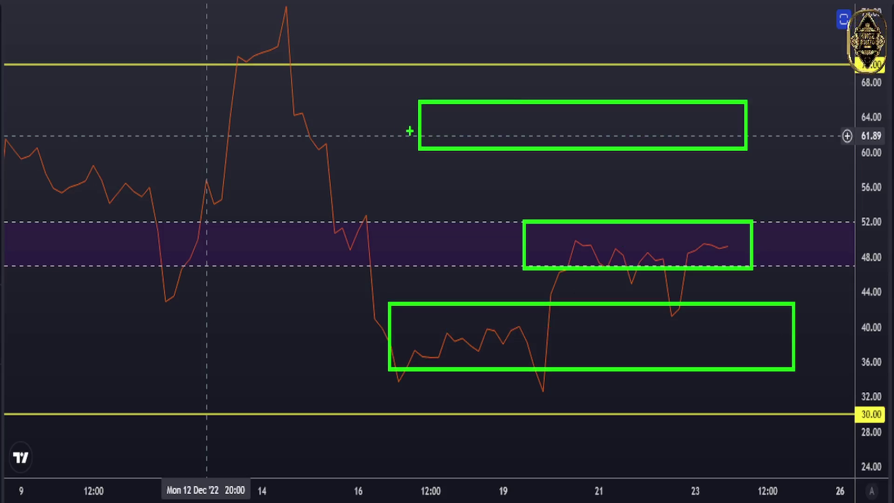
drag(412, 133, 343, 155)
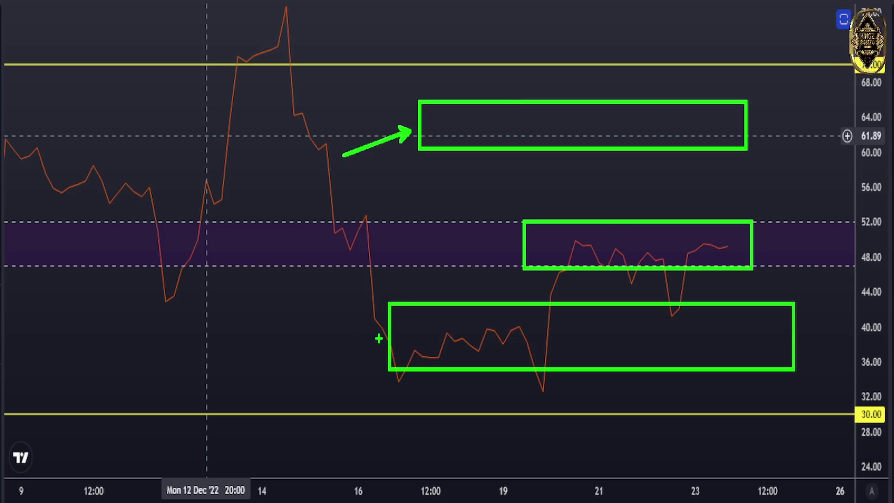
Add arrows down into the lower box, a rising stroke before the spike, and a drop after it
drag(379, 339, 290, 264)
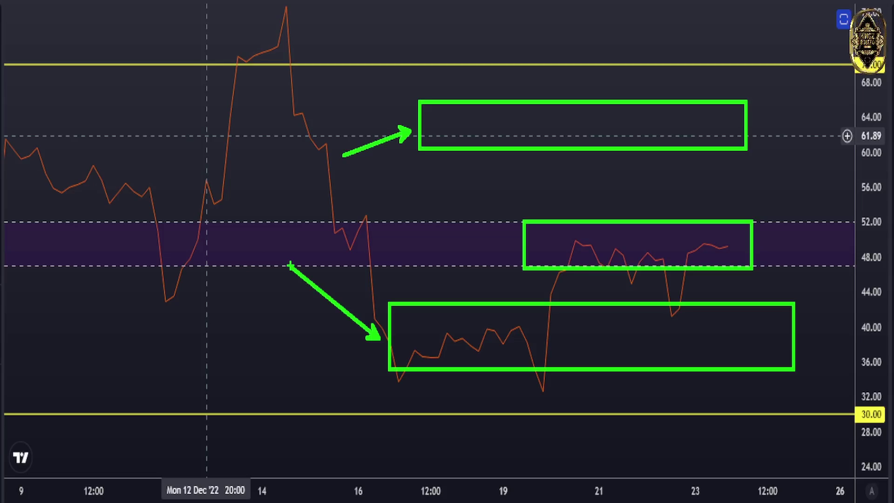
drag(82, 336, 175, 143)
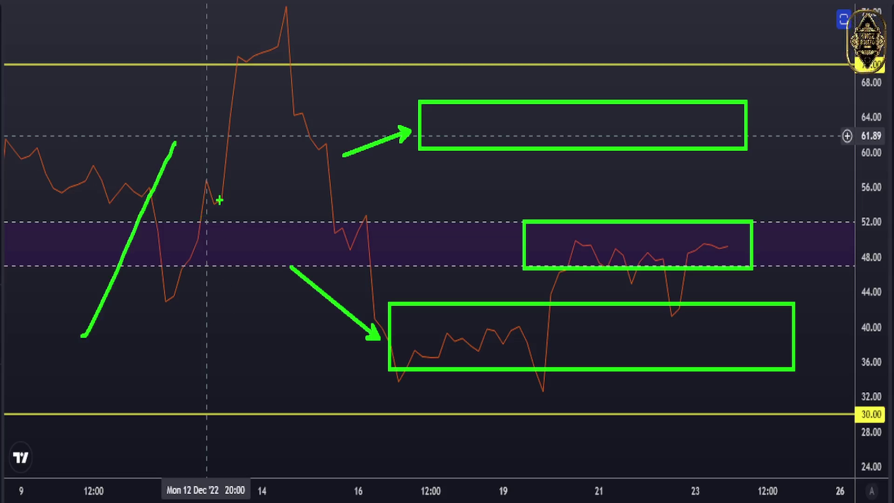
mouse_move(220, 200)
mouse_down()
mouse_move(256, 343)
mouse_move(256, 326)
mouse_move(243, 345)
mouse_up()
Box the oscillator dip near 25, hook the latest lows, and draw a rising line from the 17 Dec low
key(Escape)
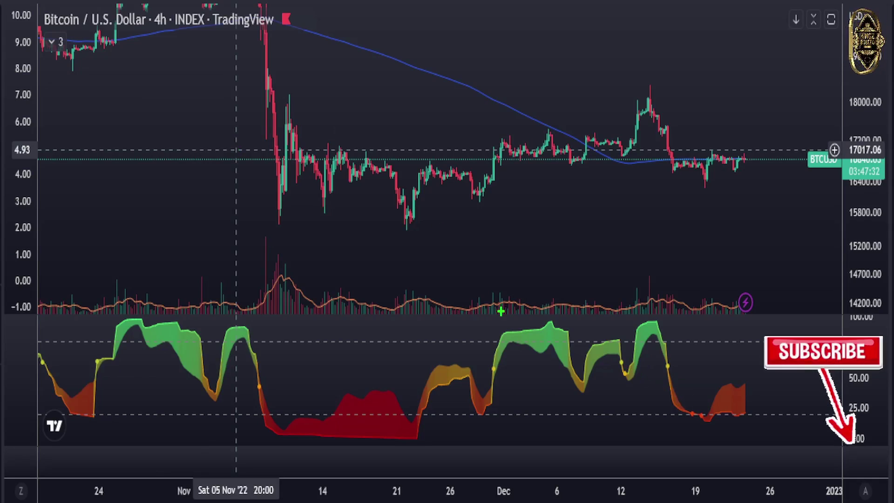
drag(505, 315, 705, 339)
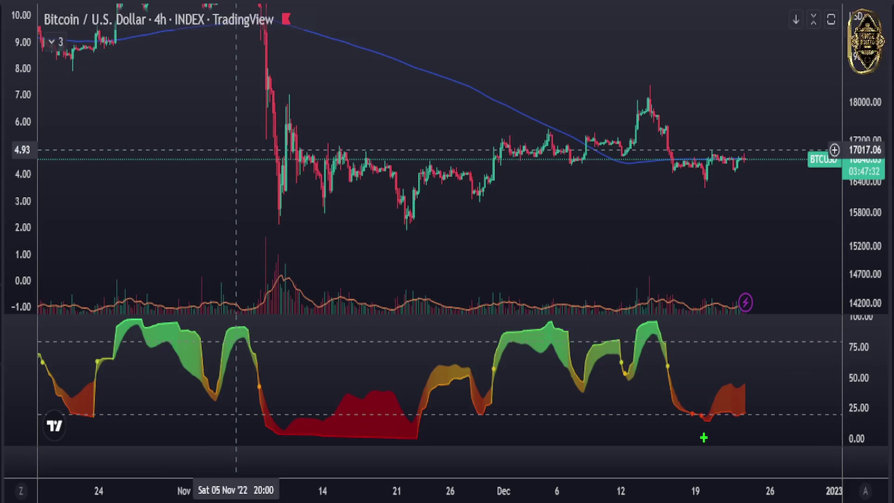
drag(690, 398, 738, 417)
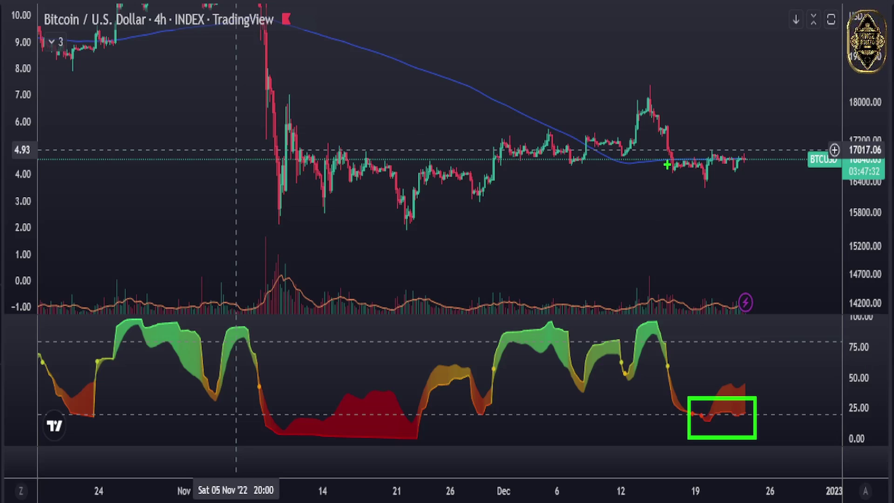
mouse_move(668, 163)
mouse_down()
mouse_move(676, 178)
mouse_move(711, 184)
mouse_move(740, 172)
mouse_up()
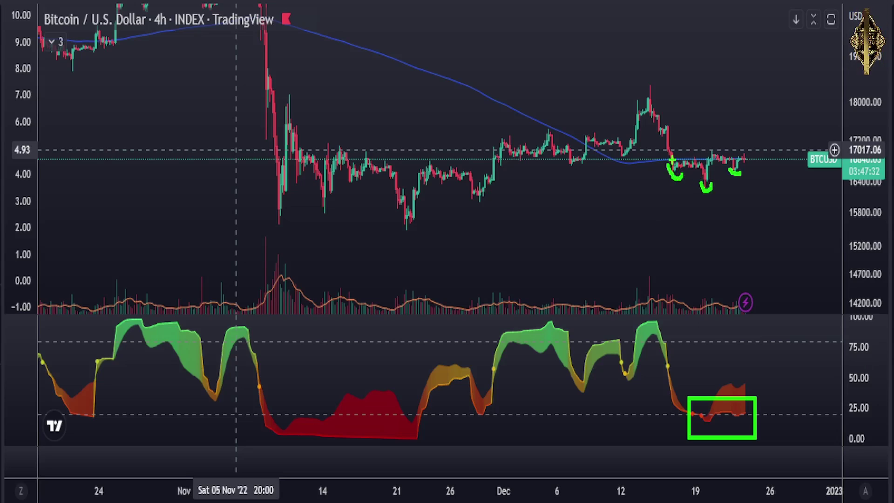
mouse_move(672, 159)
mouse_down()
mouse_move(766, 140)
mouse_move(746, 148)
mouse_move(745, 137)
mouse_up()
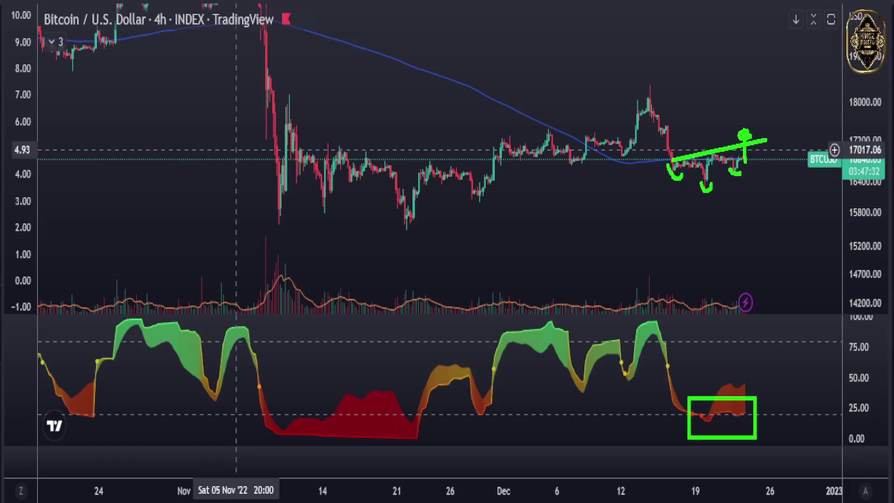
Wipe the old drawings, then box the range under recent lows and circle the oscillator low
key(e)
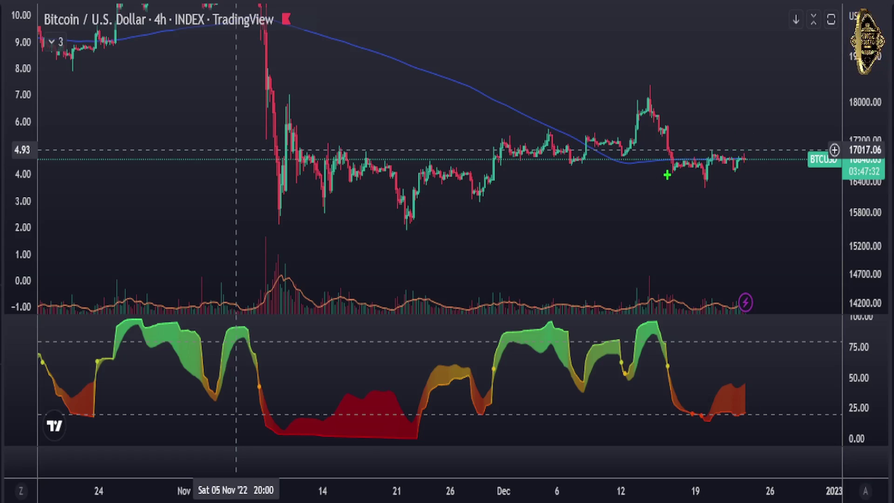
drag(667, 174, 766, 186)
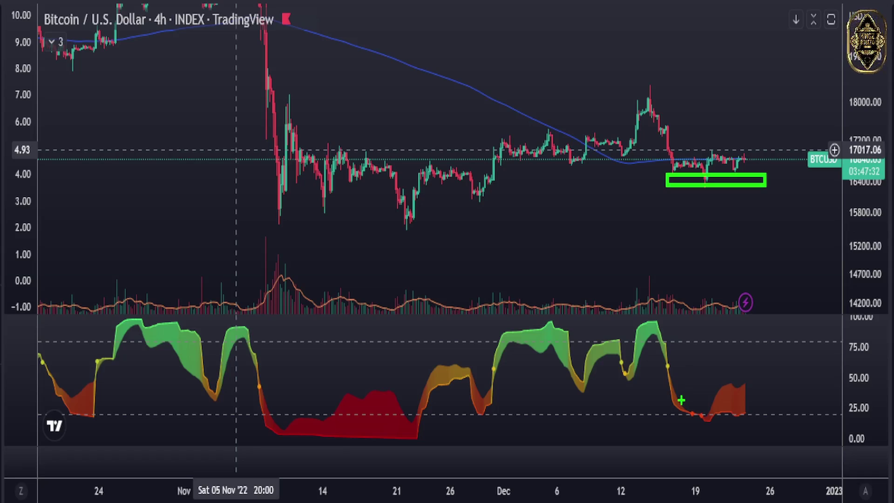
mouse_move(681, 400)
mouse_down()
mouse_move(762, 386)
mouse_move(696, 439)
mouse_move(692, 409)
mouse_up()
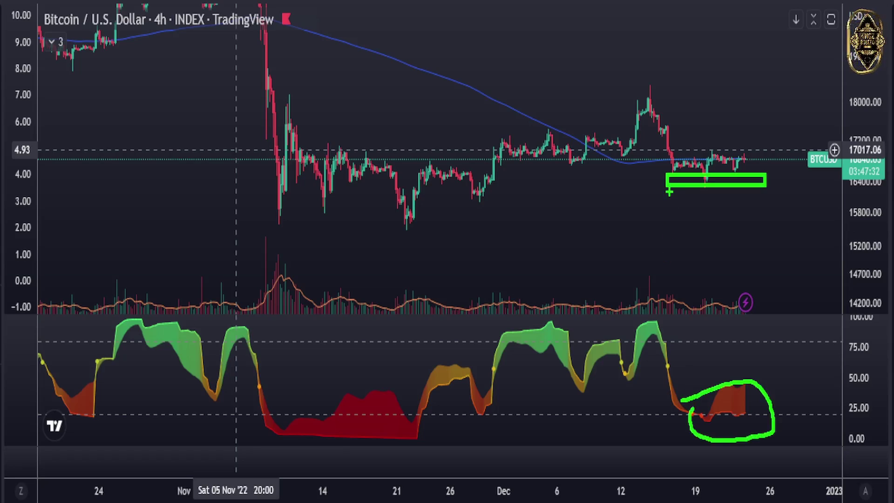
Sketch a dip and a rising line across the latest candles, then cross out the oscillator circle
mouse_move(669, 160)
mouse_down()
mouse_move(676, 176)
mouse_move(699, 164)
mouse_move(703, 196)
mouse_move(717, 167)
mouse_move(735, 172)
mouse_move(750, 160)
mouse_up()
mouse_move(672, 161)
mouse_down()
mouse_move(768, 142)
mouse_move(744, 166)
mouse_move(747, 140)
mouse_move(755, 141)
mouse_move(731, 83)
mouse_up()
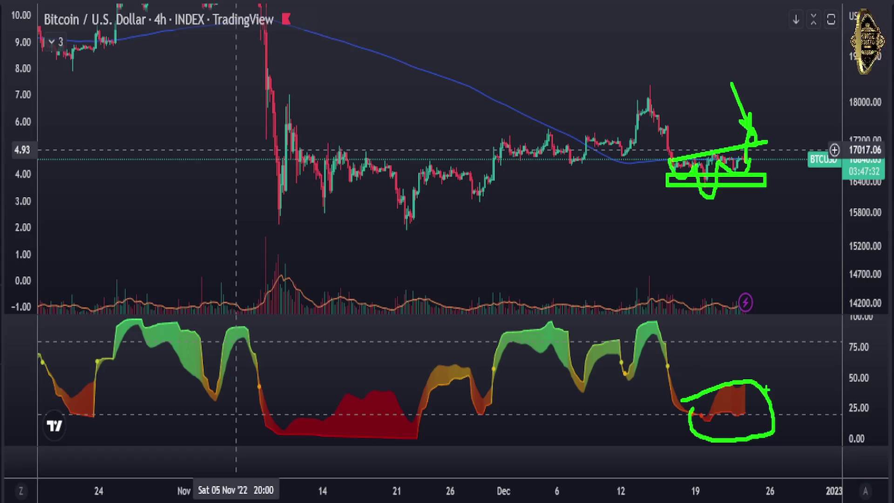
drag(766, 389, 682, 440)
drag(711, 349, 735, 431)
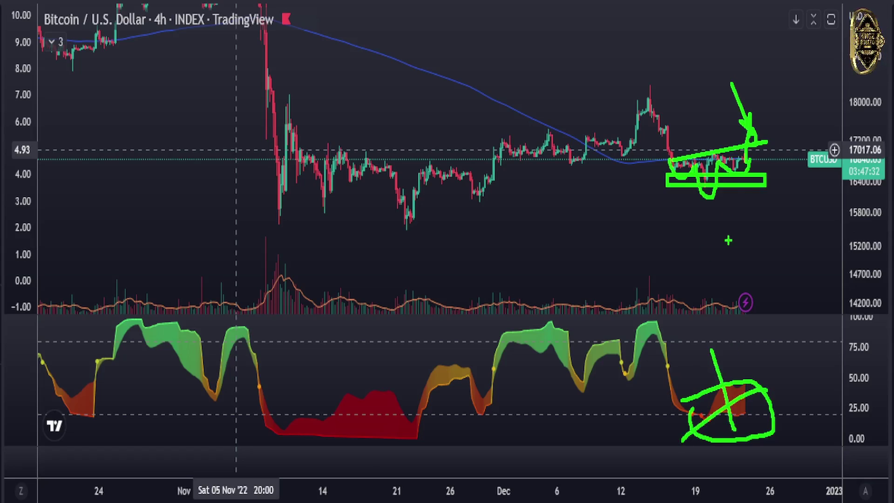
mouse_move(735, 180)
mouse_down()
mouse_move(710, 192)
mouse_move(724, 205)
mouse_up()
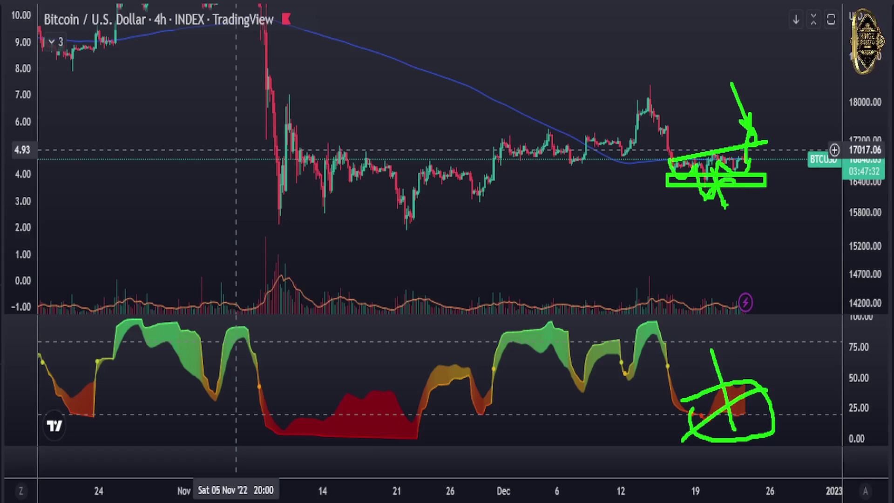
Clear the annotations and draw the lower and upper lines of a falling channel
key(Escape)
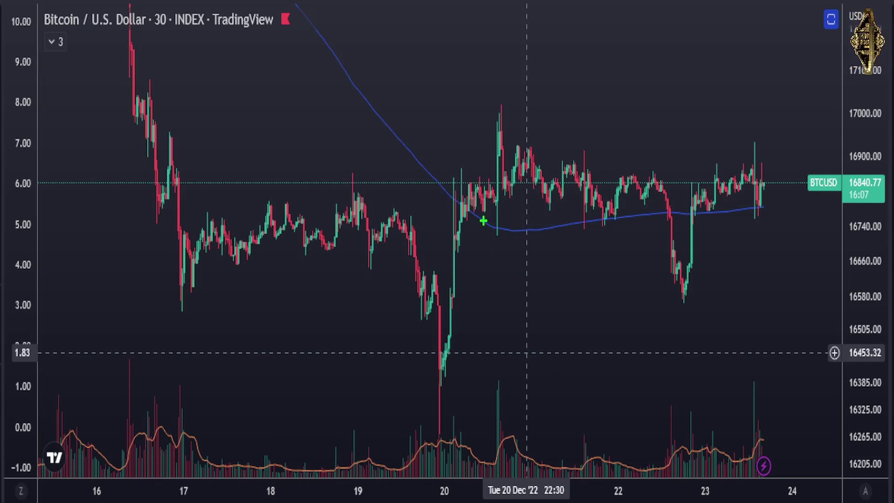
mouse_move(484, 221)
mouse_down()
mouse_move(683, 305)
mouse_move(726, 312)
mouse_up()
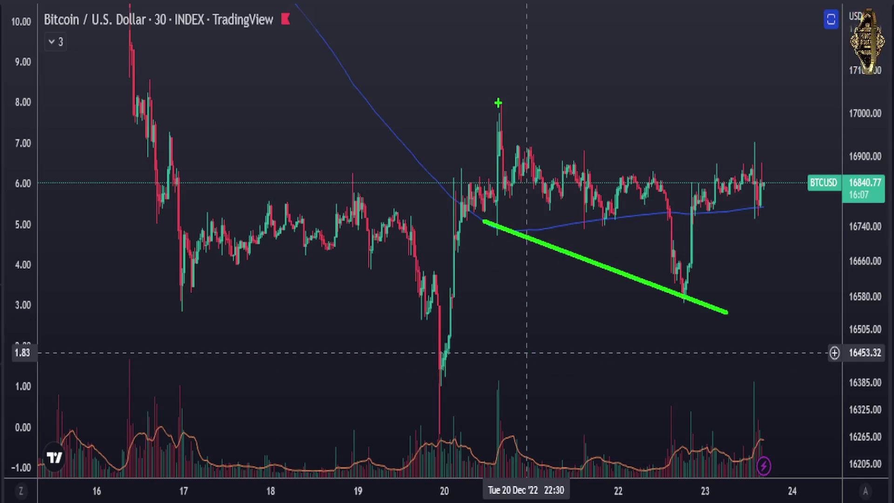
drag(499, 102, 745, 211)
Circle and arrow the breakout above the channel, and circle the latest candles above it
drag(711, 180, 712, 181)
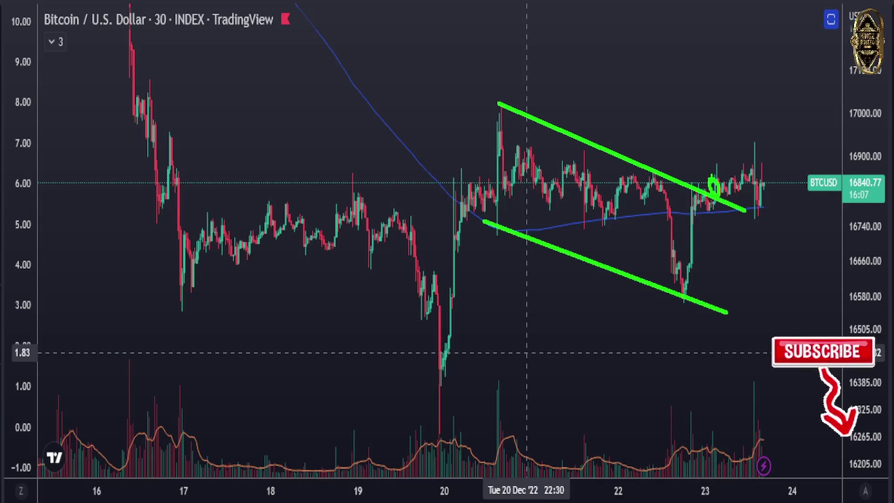
mouse_move(701, 148)
mouse_down()
mouse_move(713, 183)
mouse_move(703, 148)
mouse_up()
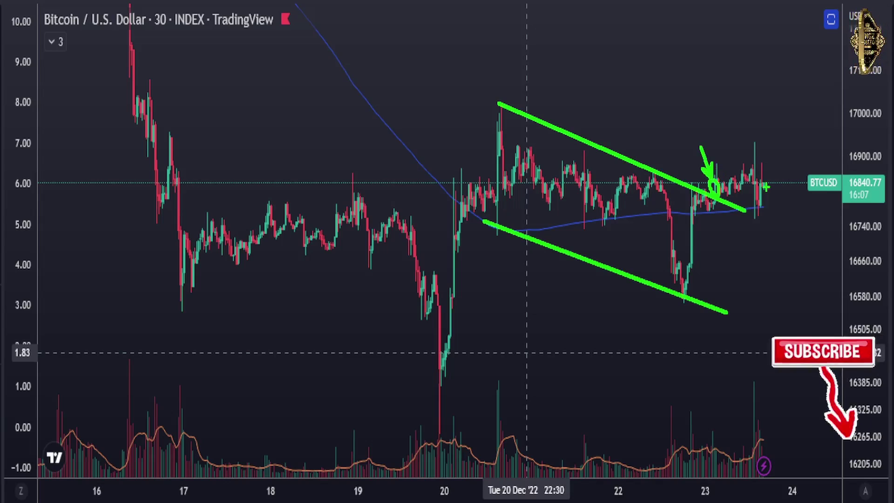
mouse_move(766, 171)
mouse_down()
mouse_move(746, 148)
mouse_move(763, 165)
mouse_up()
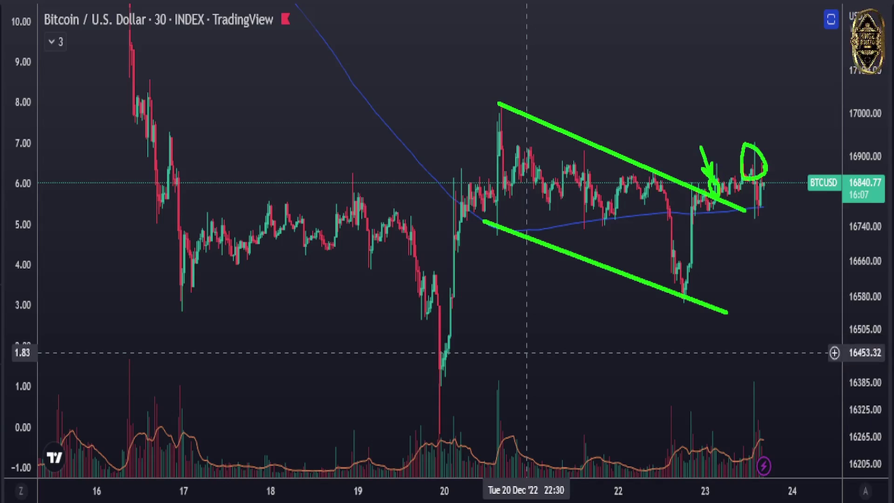
mouse_move(715, 168)
mouse_down()
mouse_move(704, 192)
mouse_move(717, 186)
mouse_up()
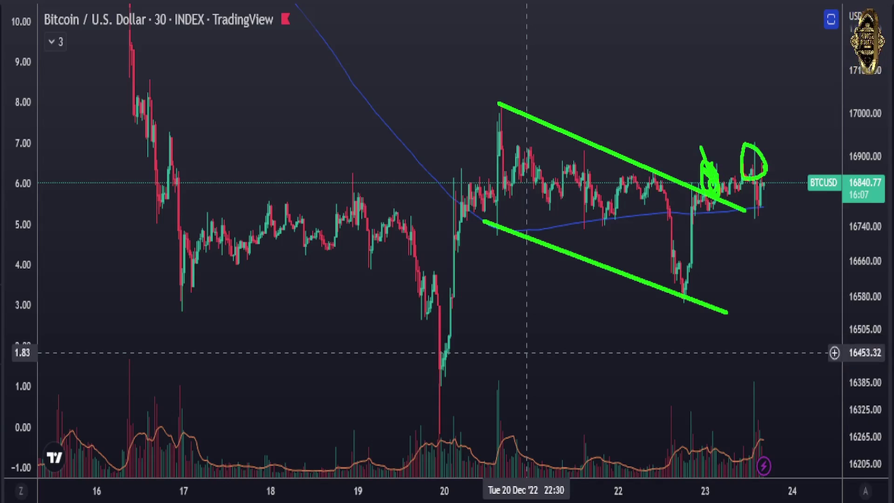
Restore the oscillator pane below the price chart and circle and arrow its latest peak
key(Escape)
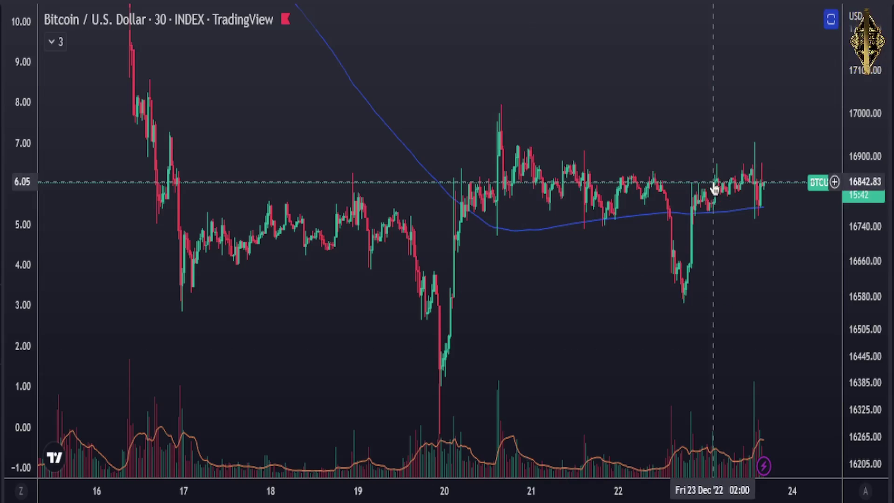
double_click(517, 227)
drag(739, 347, 750, 347)
drag(760, 408, 750, 350)
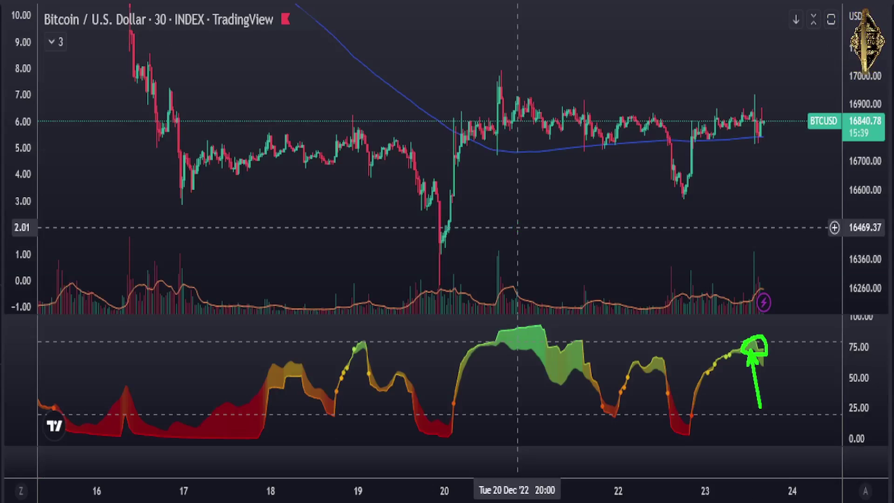
Draw the falling channel's upper and lower lines, then mark the breakout and the rally's flagpole
drag(499, 77, 721, 136)
drag(488, 149, 736, 209)
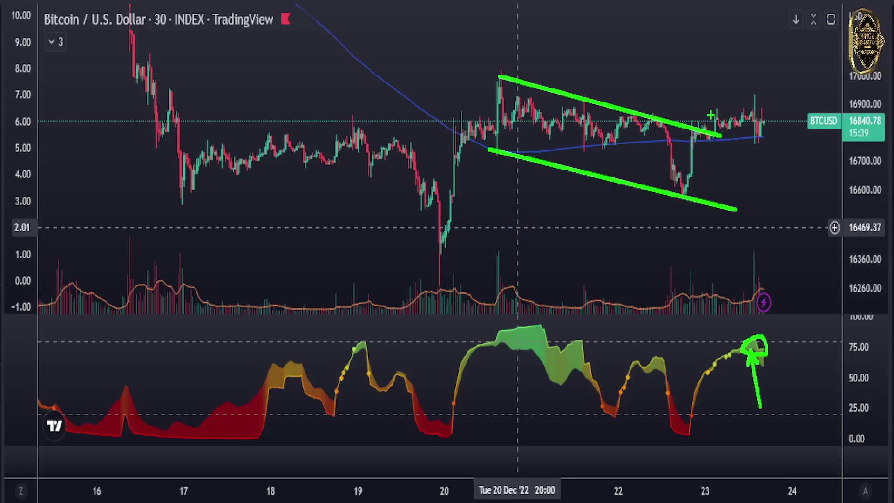
mouse_move(713, 123)
mouse_down()
mouse_move(714, 135)
mouse_move(711, 116)
mouse_up()
drag(438, 259, 505, 84)
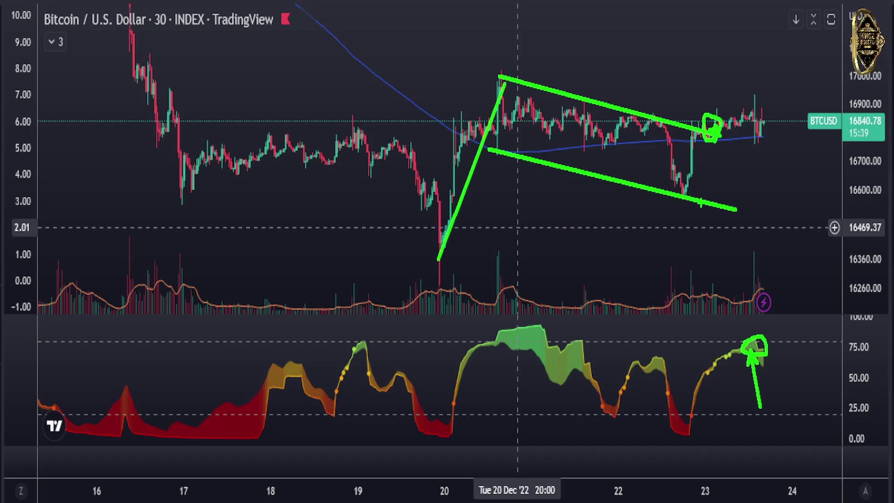
Project the breakout target upward, circle its top and the latest highs, then wipe all drawings
drag(702, 201, 763, 20)
mouse_move(766, 24)
mouse_down()
mouse_move(769, 13)
mouse_move(763, 30)
mouse_up()
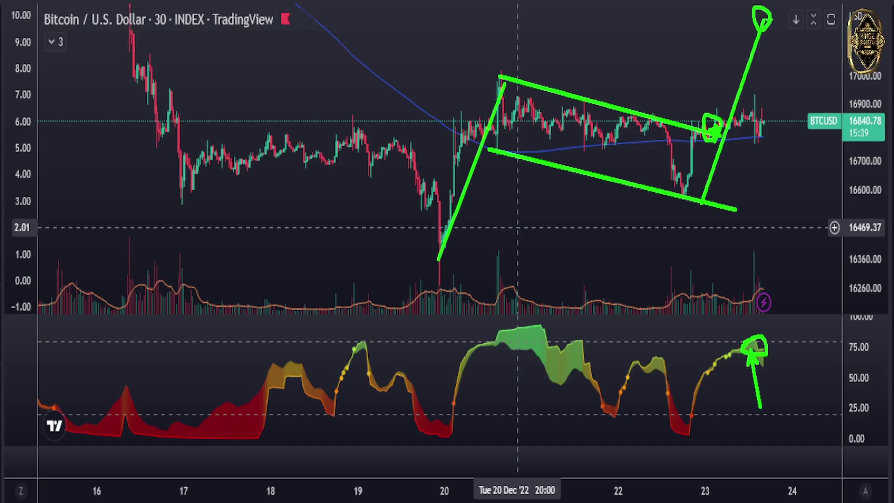
mouse_move(761, 122)
mouse_down()
mouse_move(759, 92)
mouse_move(755, 108)
mouse_up()
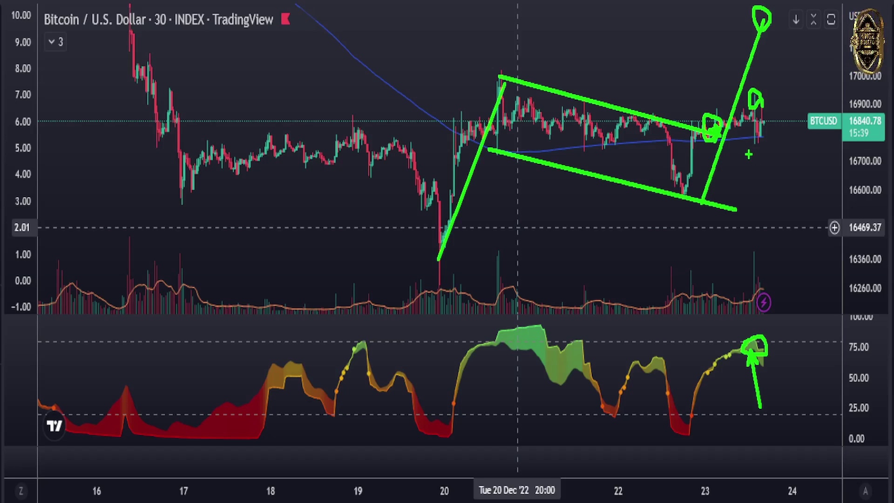
mouse_move(747, 148)
mouse_down()
mouse_move(781, 152)
mouse_move(751, 148)
mouse_up()
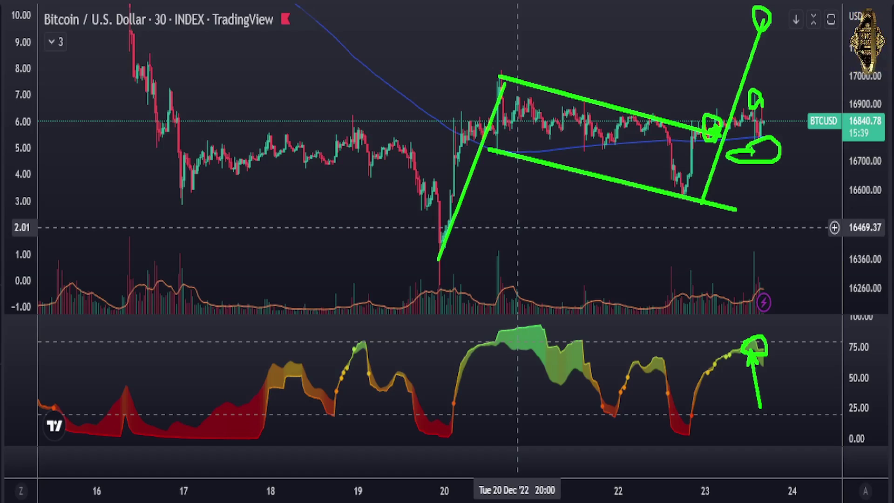
key(Escape)
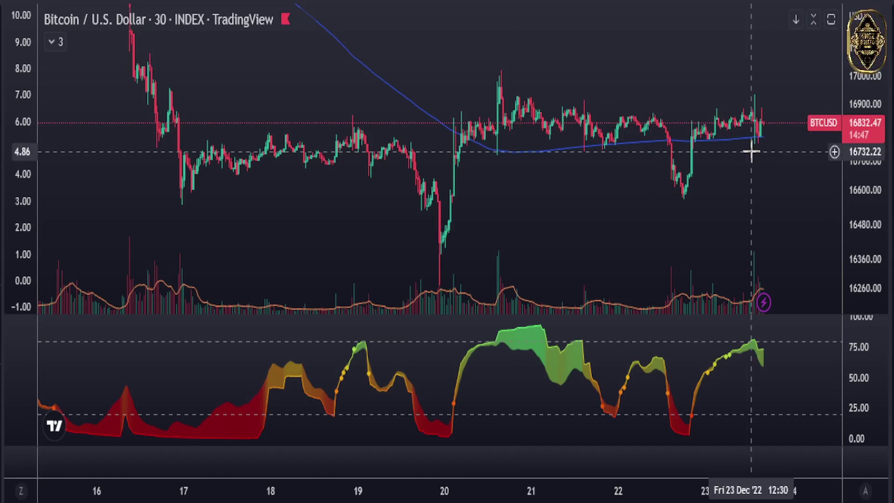